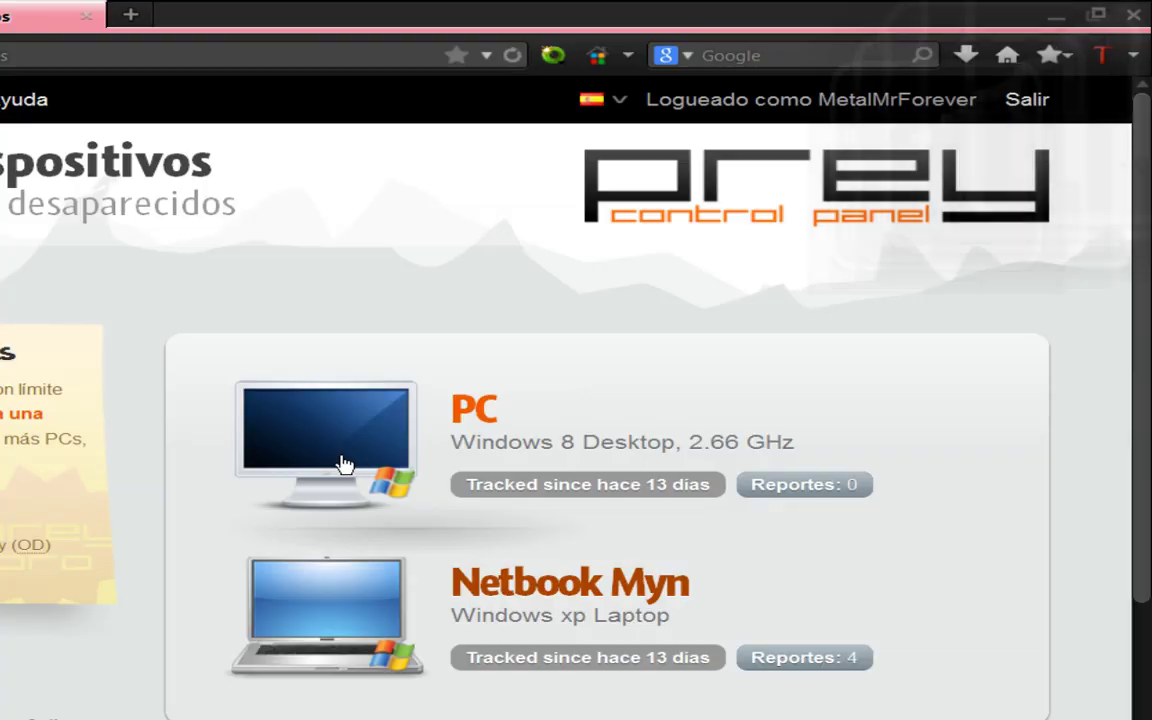
# Step: Delete the PC device from the Prey control panel, accept the removal of its reports, and close the browser
pyautogui.click(481, 420)
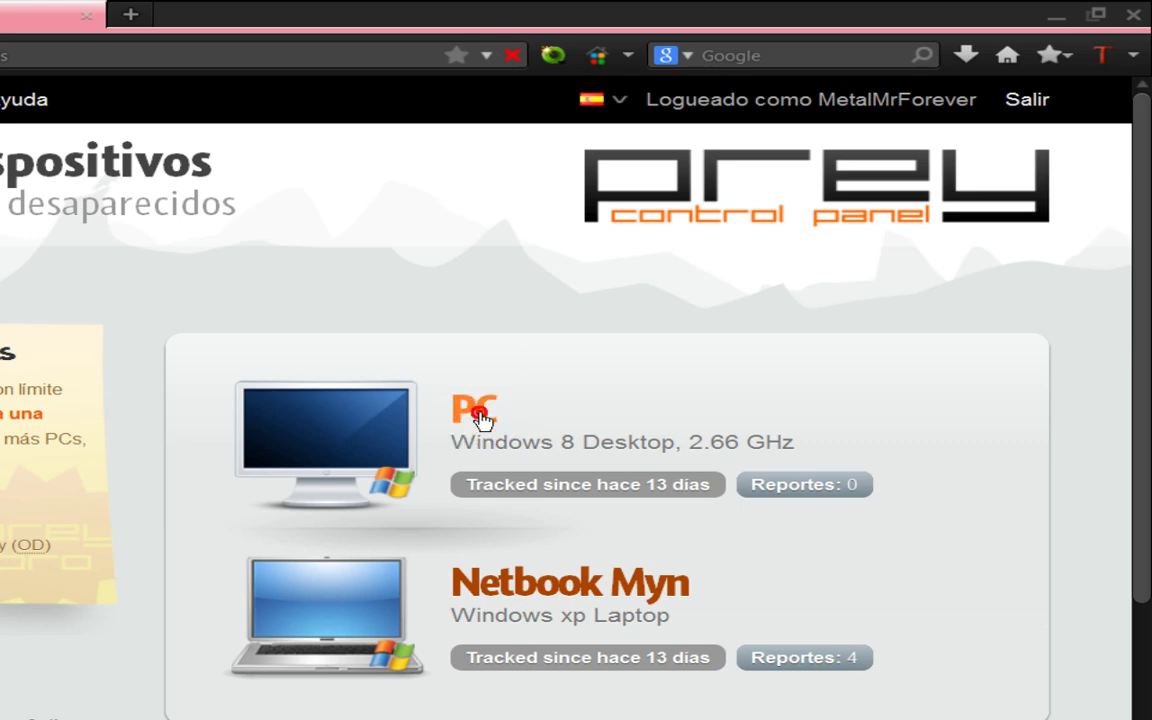
pyautogui.click(481, 420)
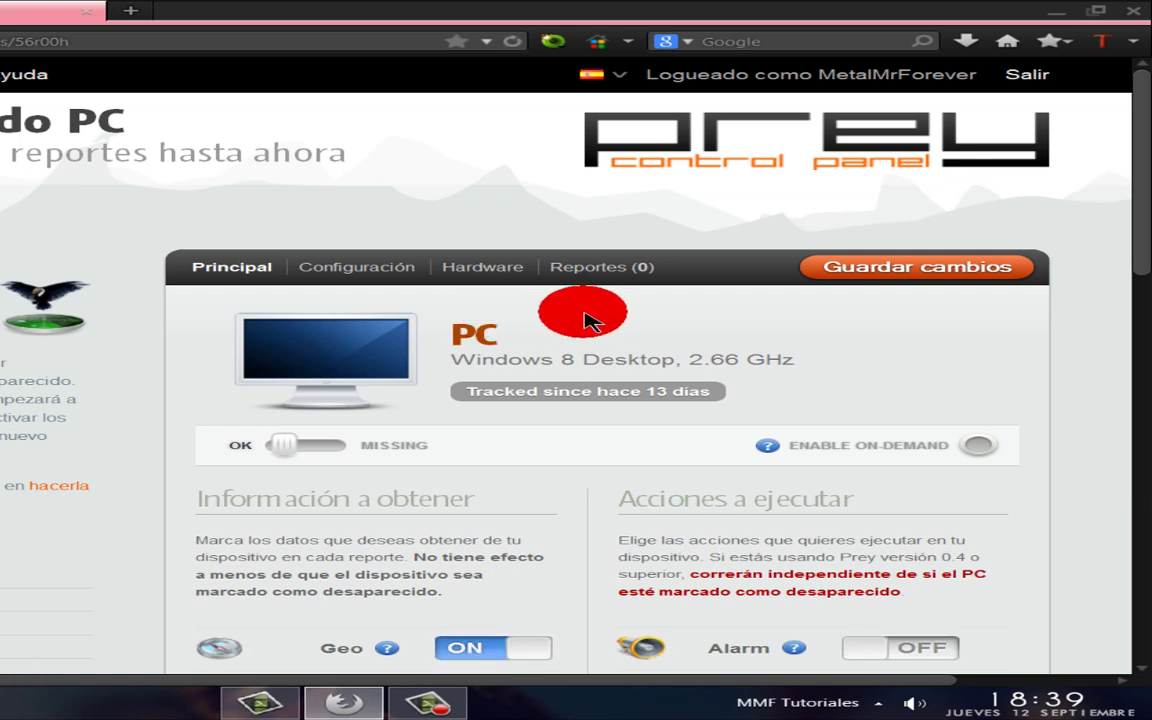
pyautogui.scroll(-8, 938, 333)
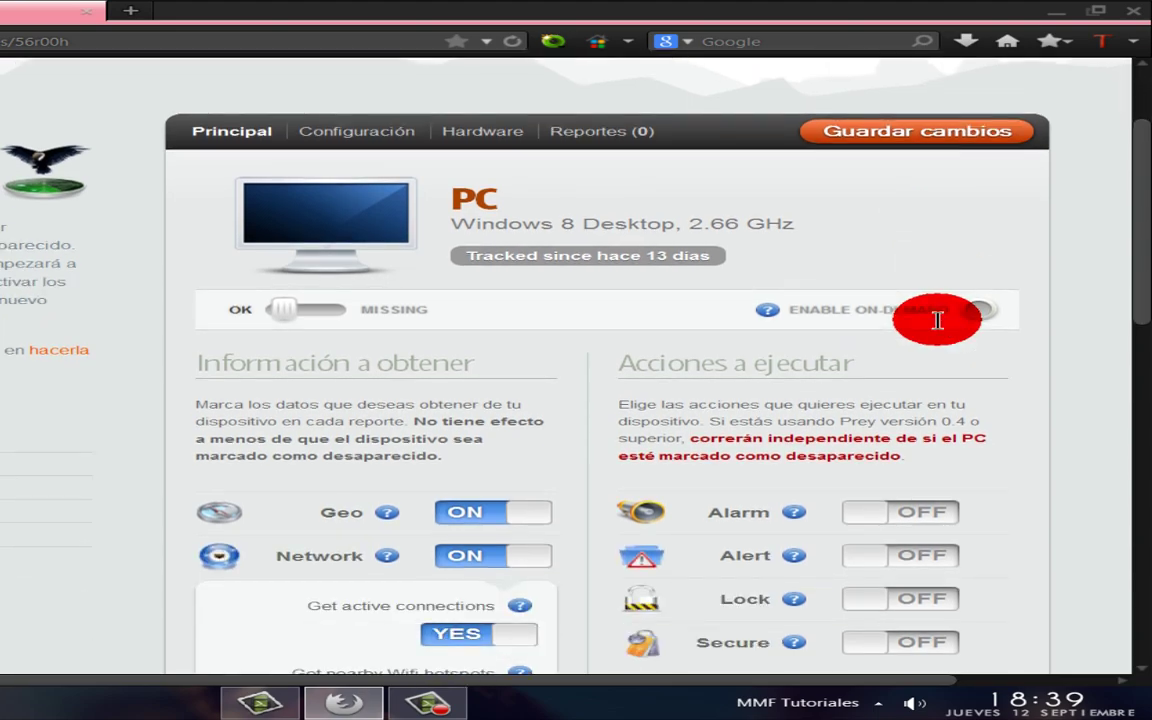
pyautogui.scroll(-3, 948, 330)
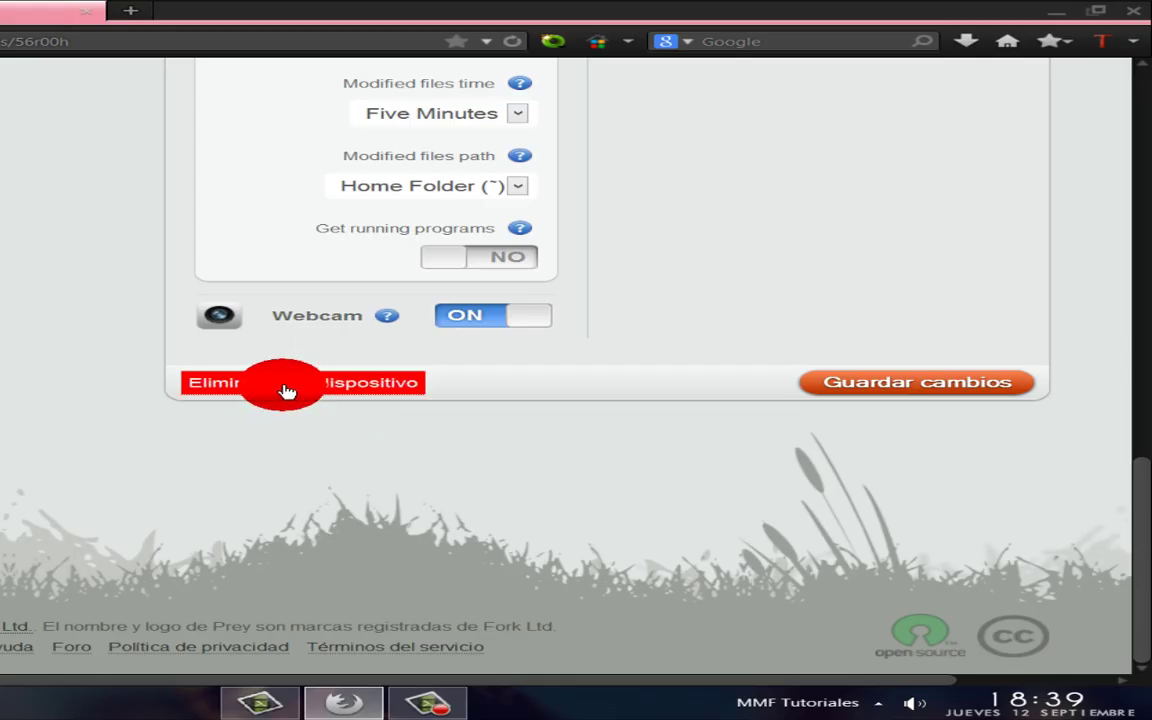
pyautogui.click(284, 385)
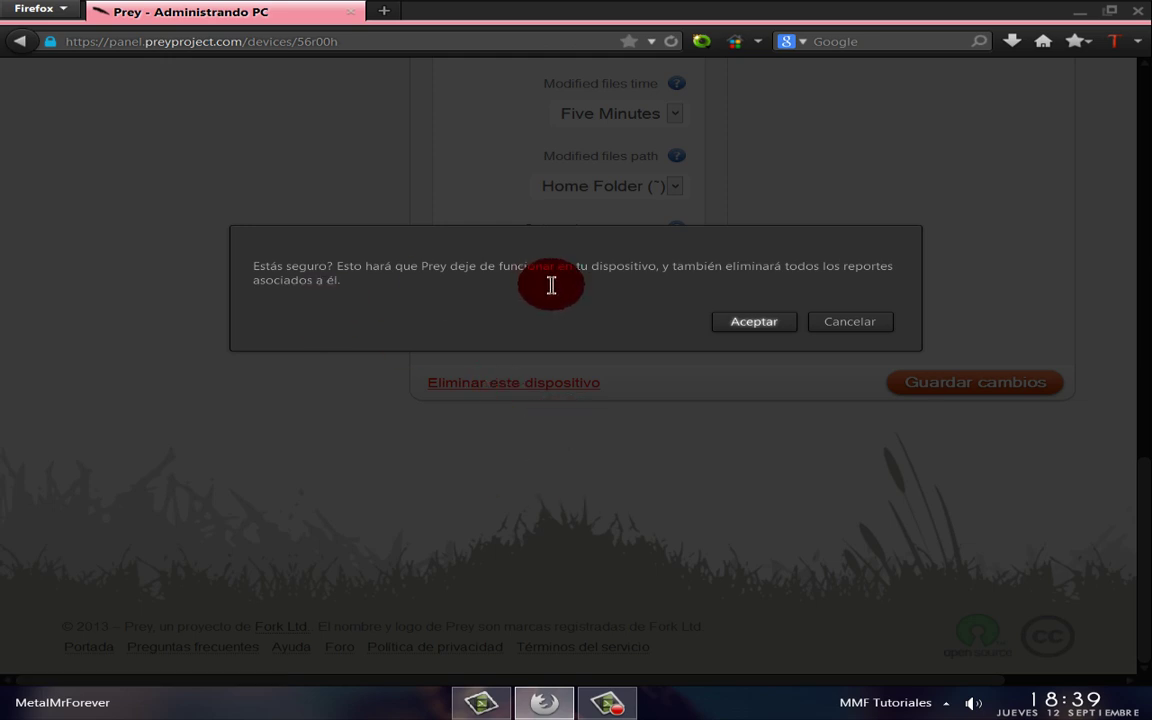
pyautogui.click(755, 322)
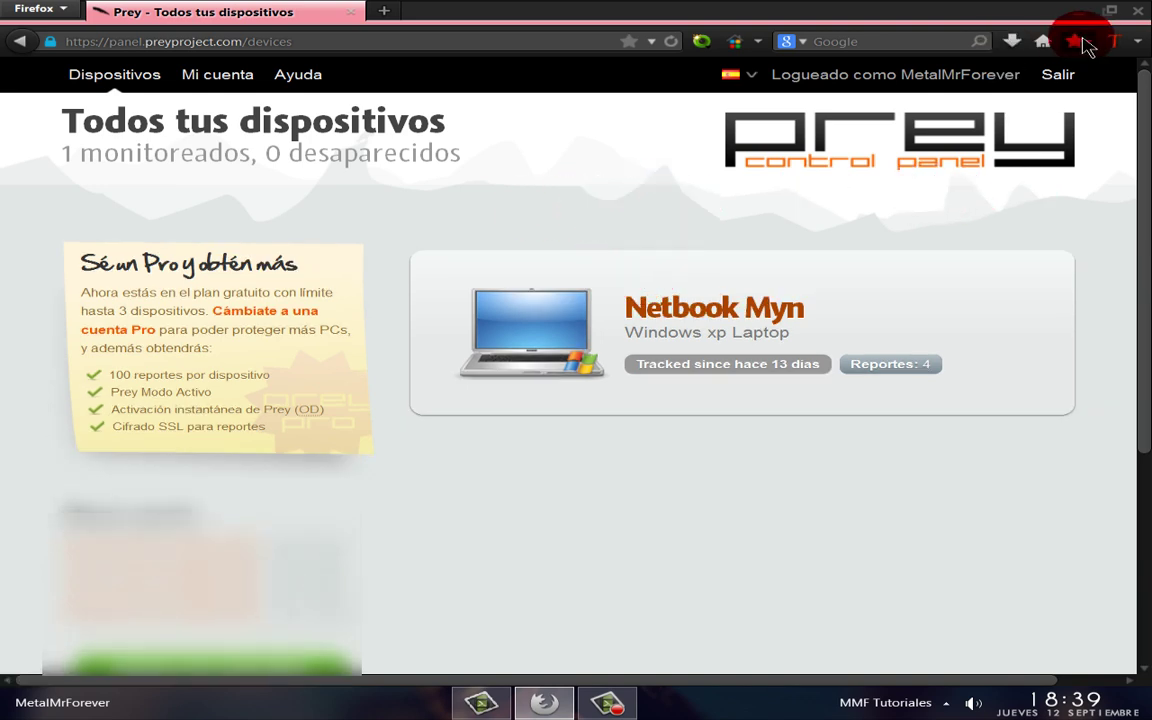
pyautogui.click(1141, 12)
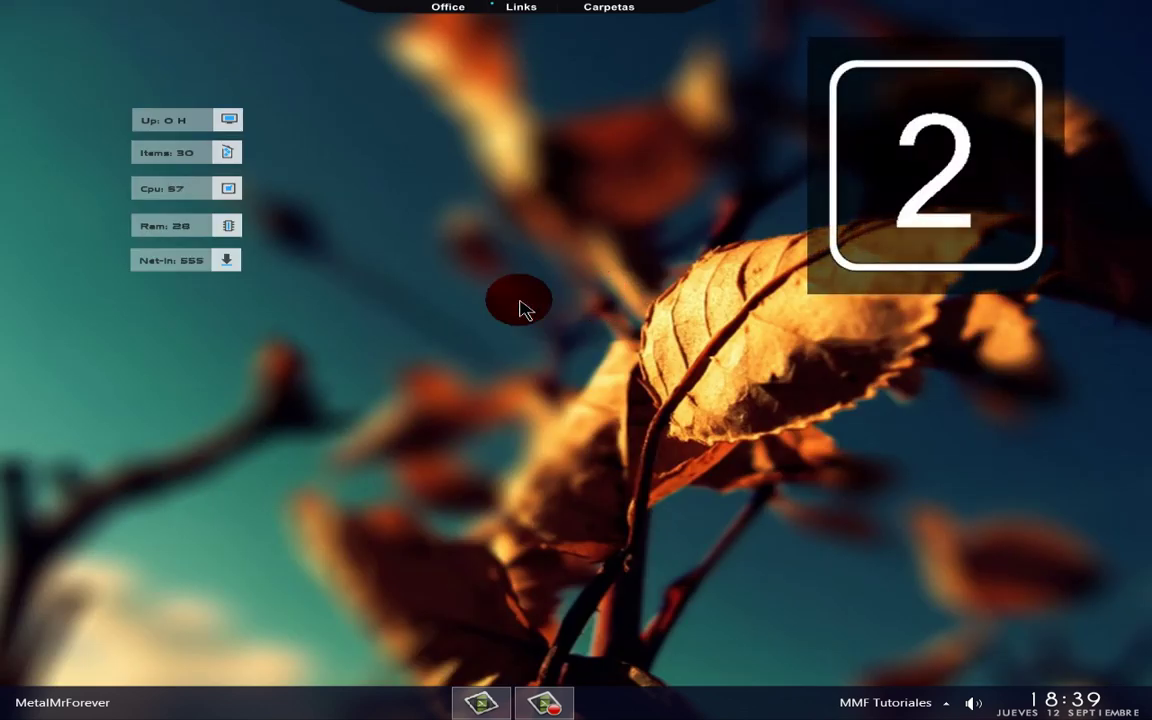
# Step: Open Task Manager and show the detailed list of running processes
pyautogui.moveTo(257, 698)
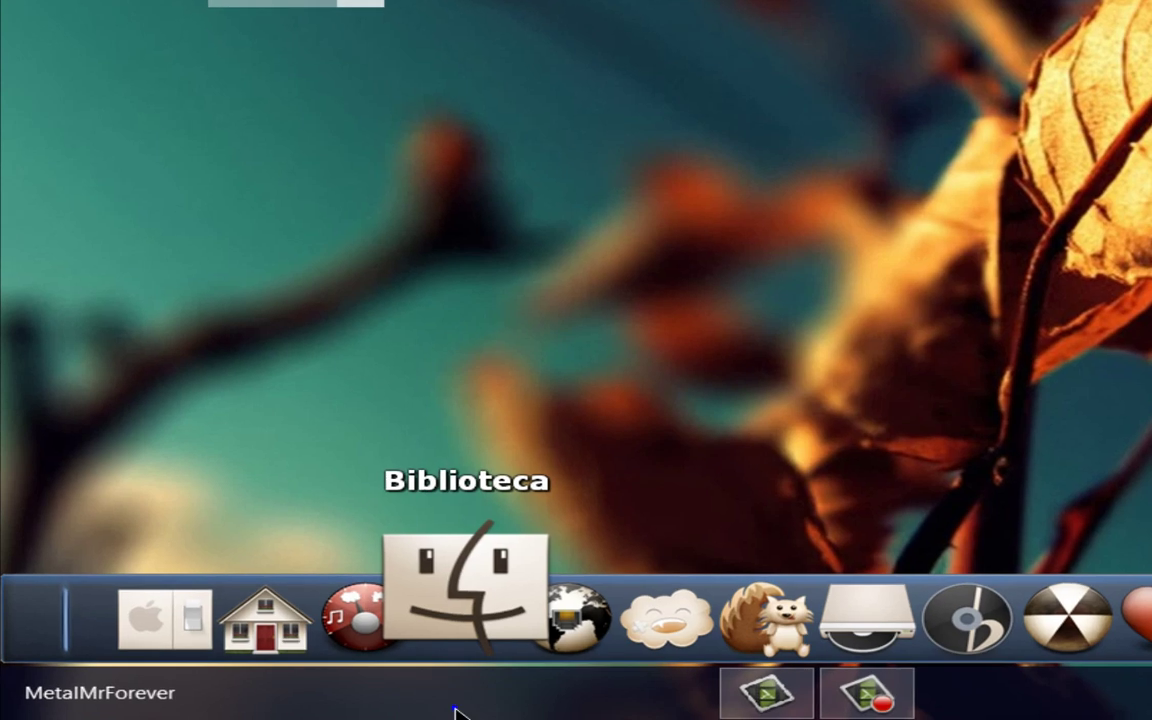
pyautogui.rightClick(455, 712)
pyautogui.click(556, 632)
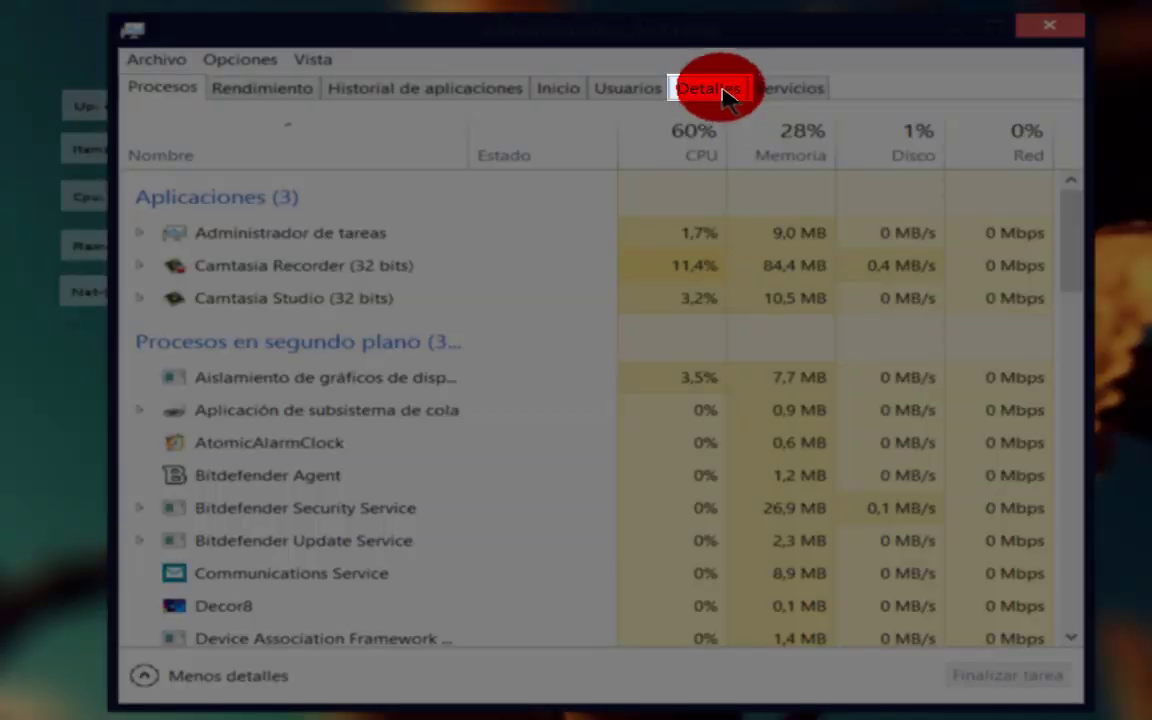
pyautogui.click(722, 90)
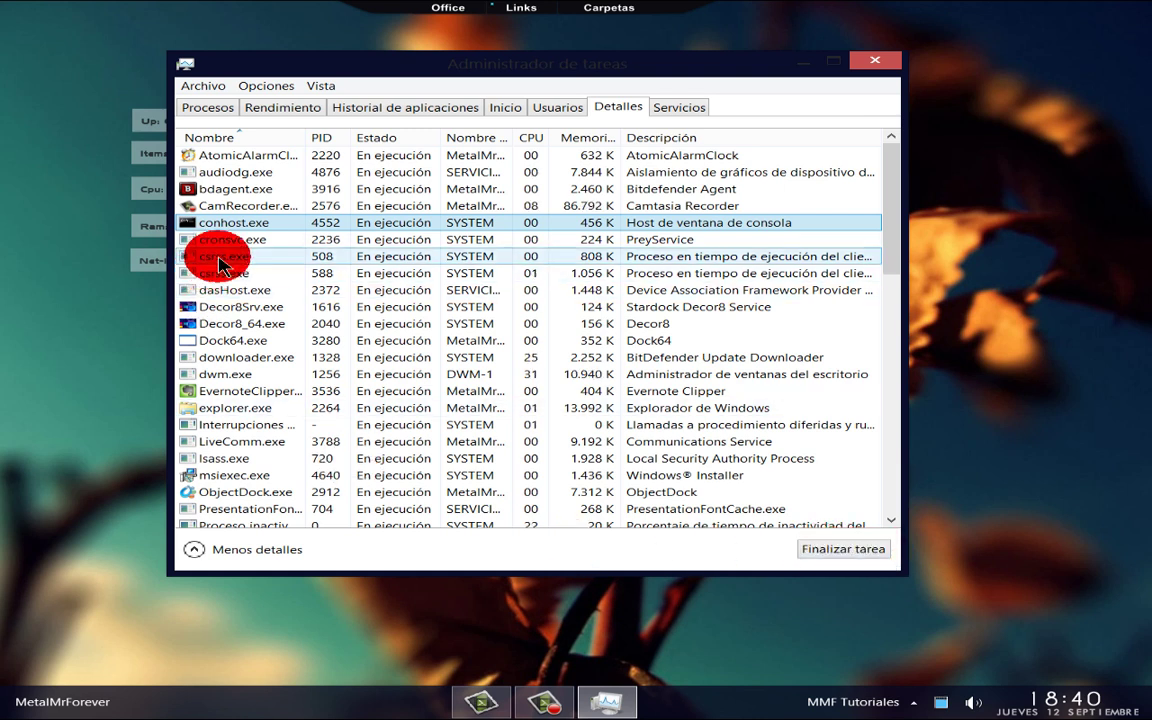
# Step: End the PreyService process cronsvc.exe and close Task Manager
pyautogui.click(222, 243)
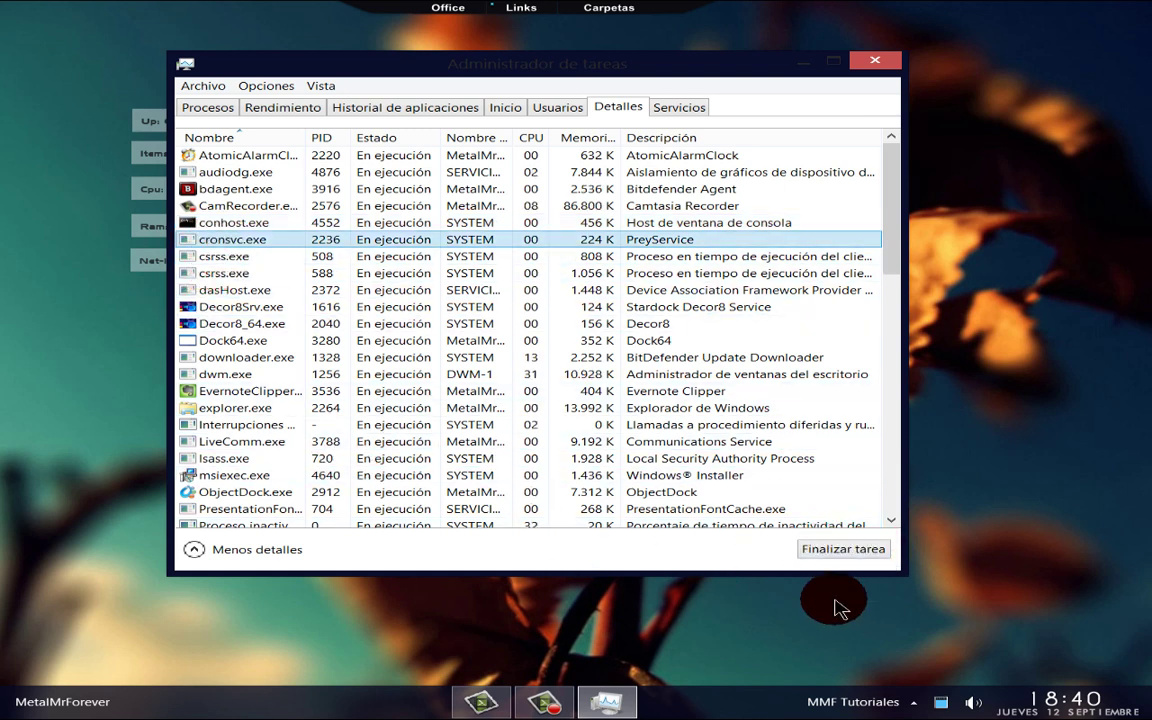
pyautogui.click(843, 552)
pyautogui.click(565, 358)
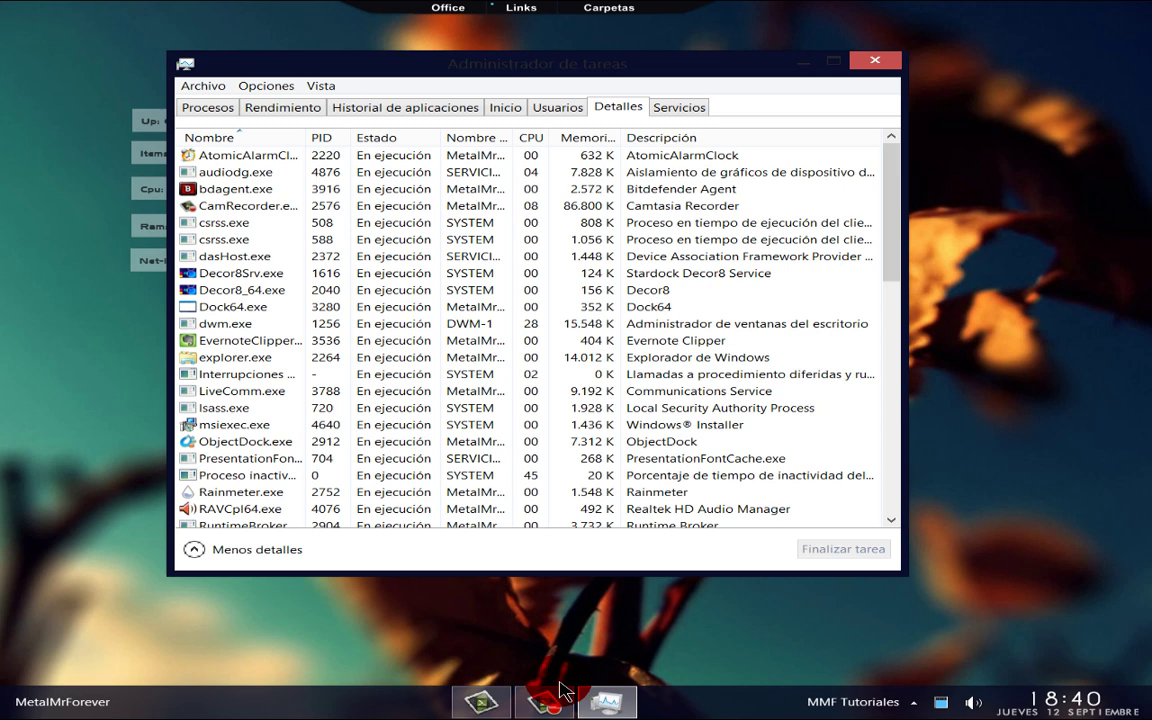
pyautogui.click(329, 406)
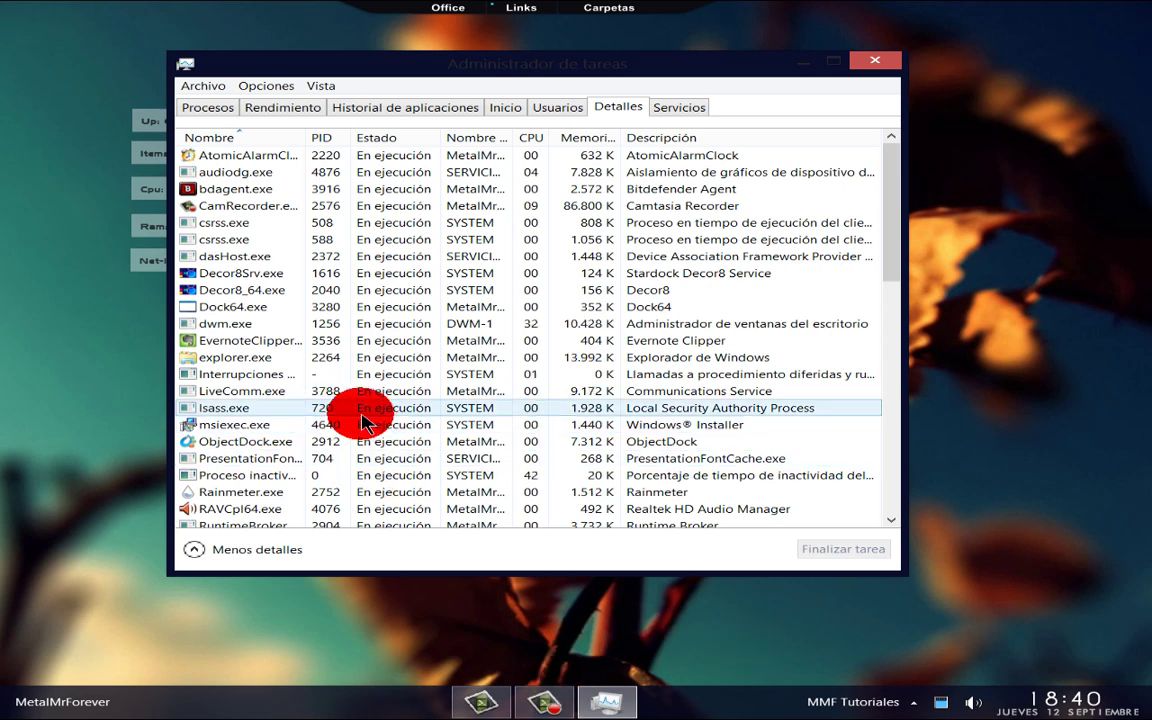
pyautogui.click(405, 105)
pyautogui.click(873, 62)
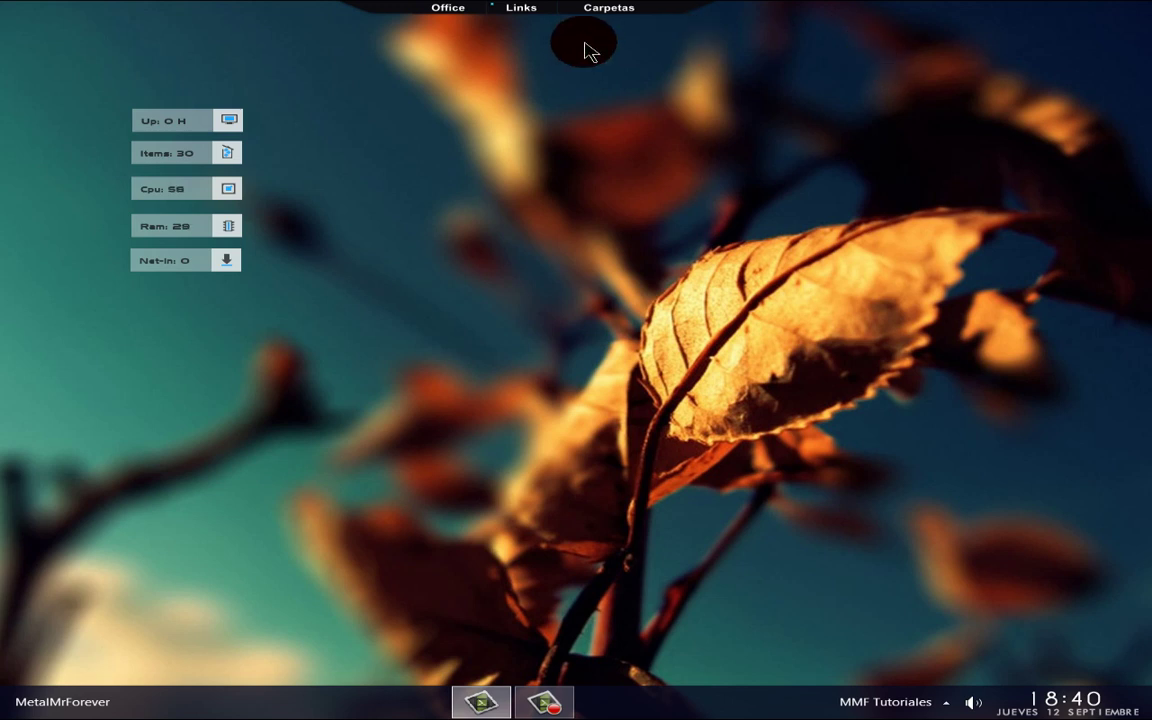
pyautogui.click(386, 378)
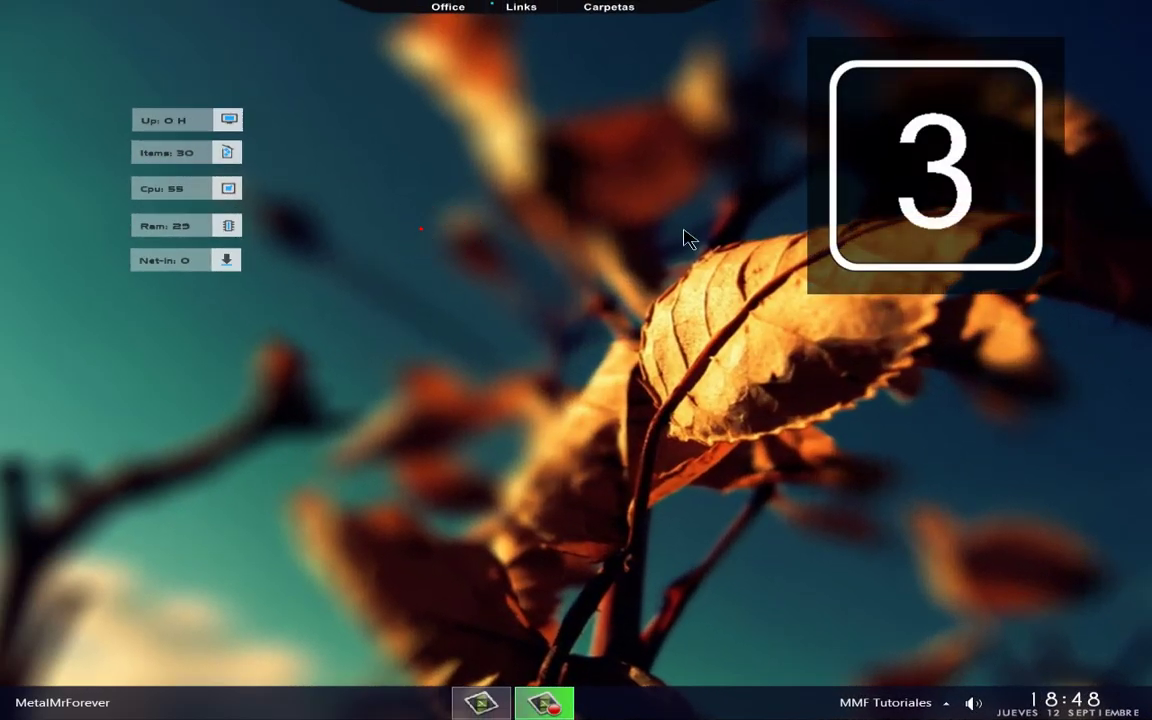
pyautogui.moveTo(686, 238)
pyautogui.mouseDown()
pyautogui.moveTo(739, 392)
pyautogui.moveTo(745, 465)
pyautogui.mouseUp()
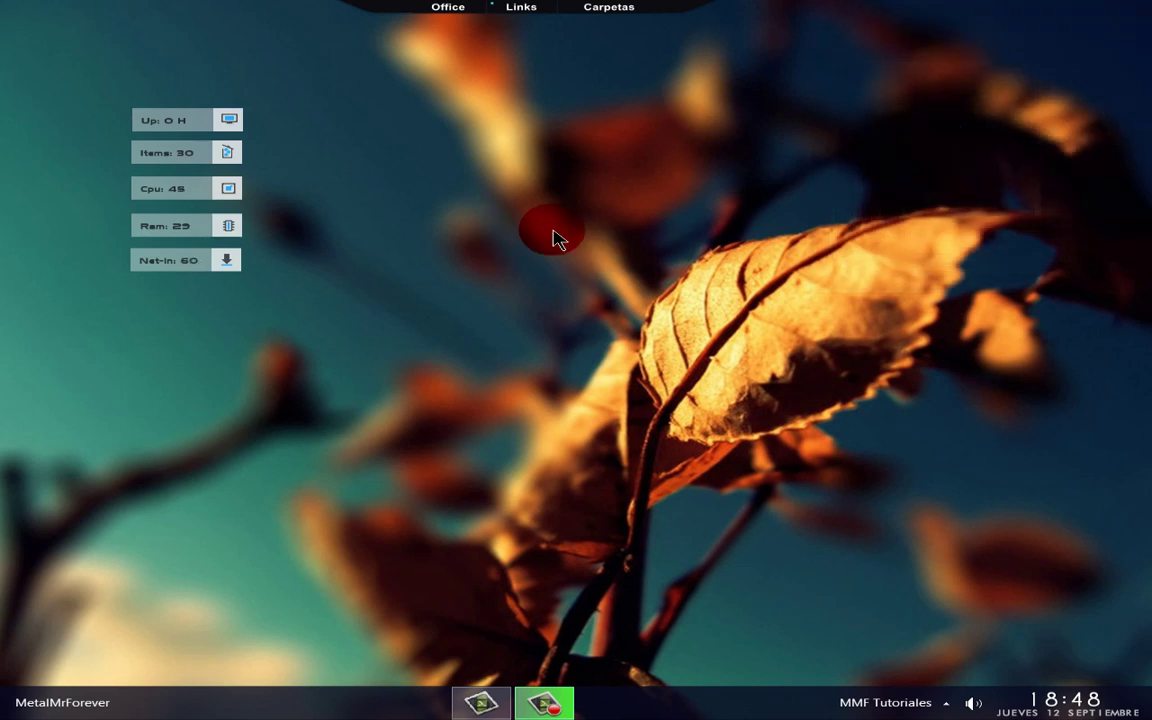
# Step: Open the Equipo window from the desktop dock to show the computer's drives
pyautogui.moveTo(90, 655)
pyautogui.click(170, 655)
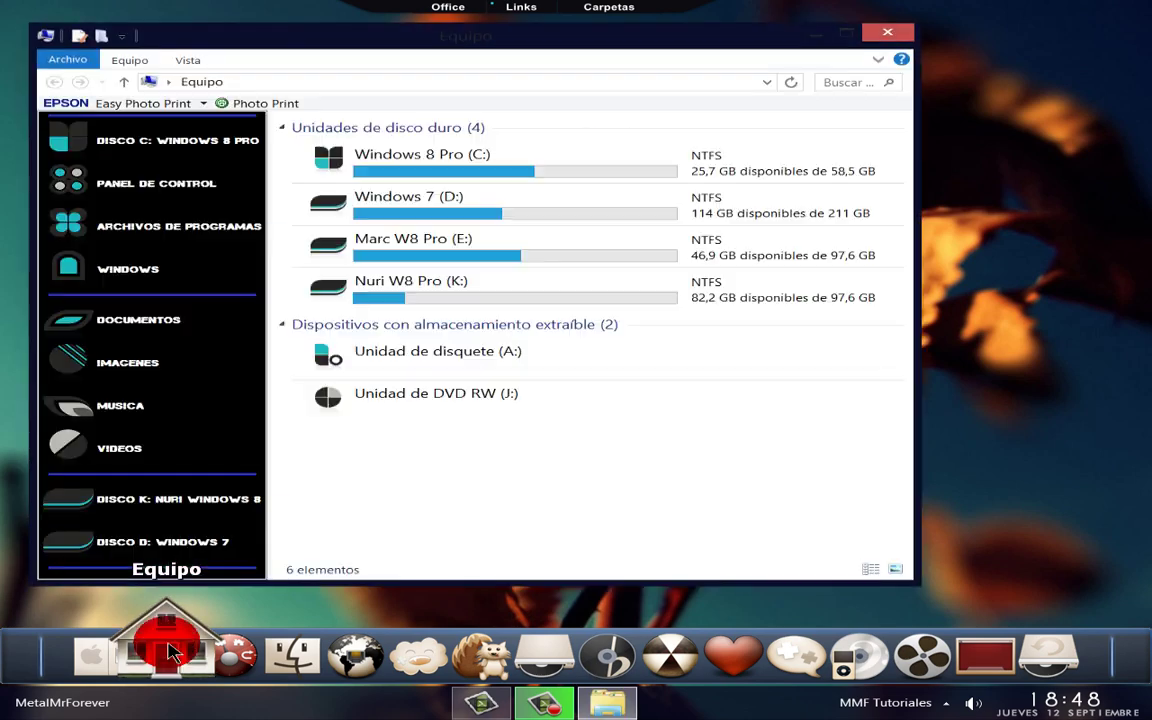
pyautogui.click(400, 410)
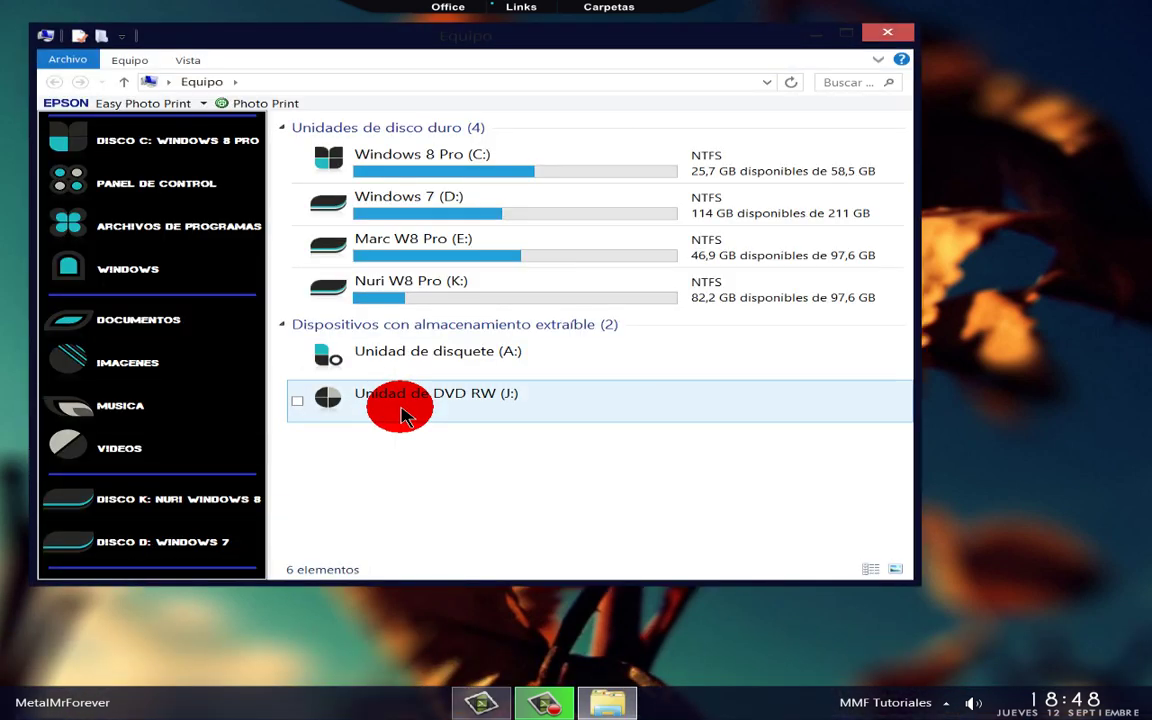
# Step: Look through the files and folders on the Windows 7 (D:) drive and return to the drive overview
pyautogui.doubleClick(418, 210)
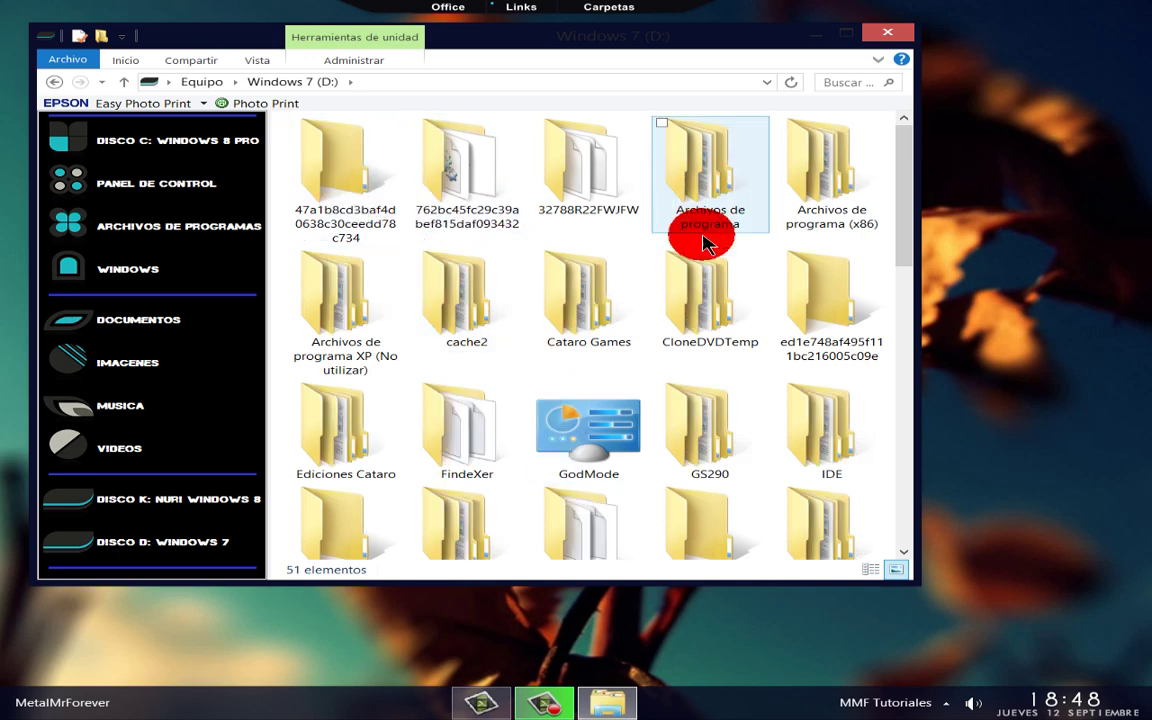
pyautogui.scroll(-5, 658, 345)
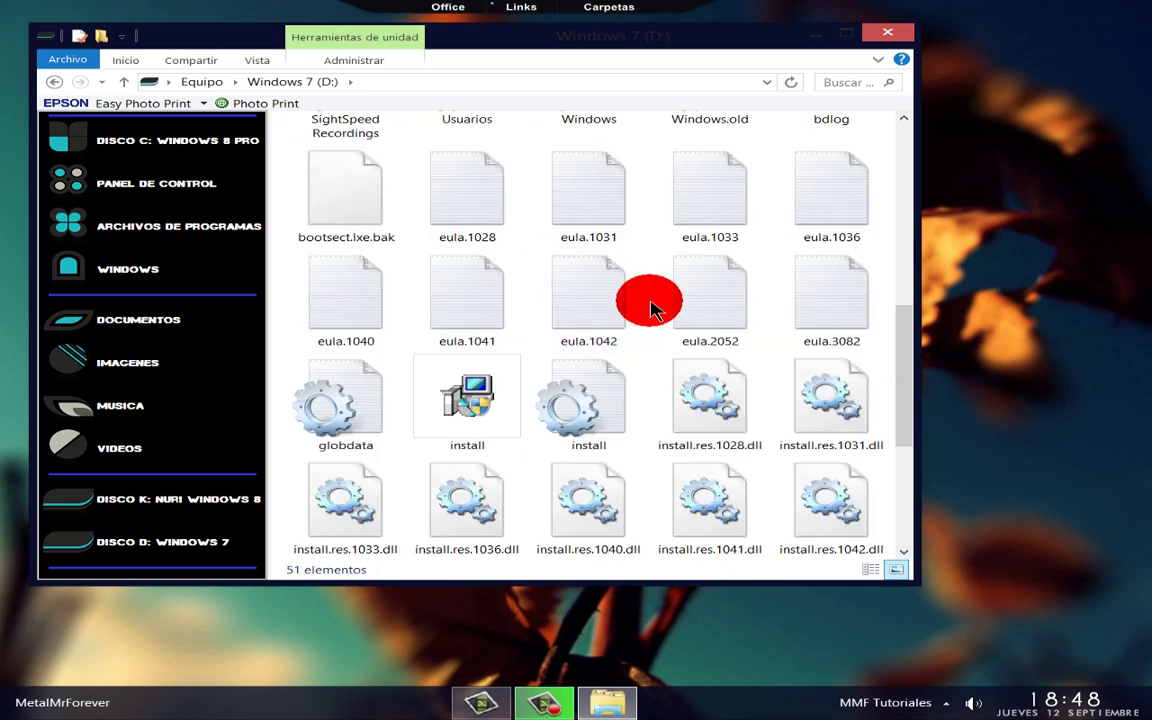
pyautogui.scroll(5, 650, 308)
pyautogui.scroll(-8, 650, 308)
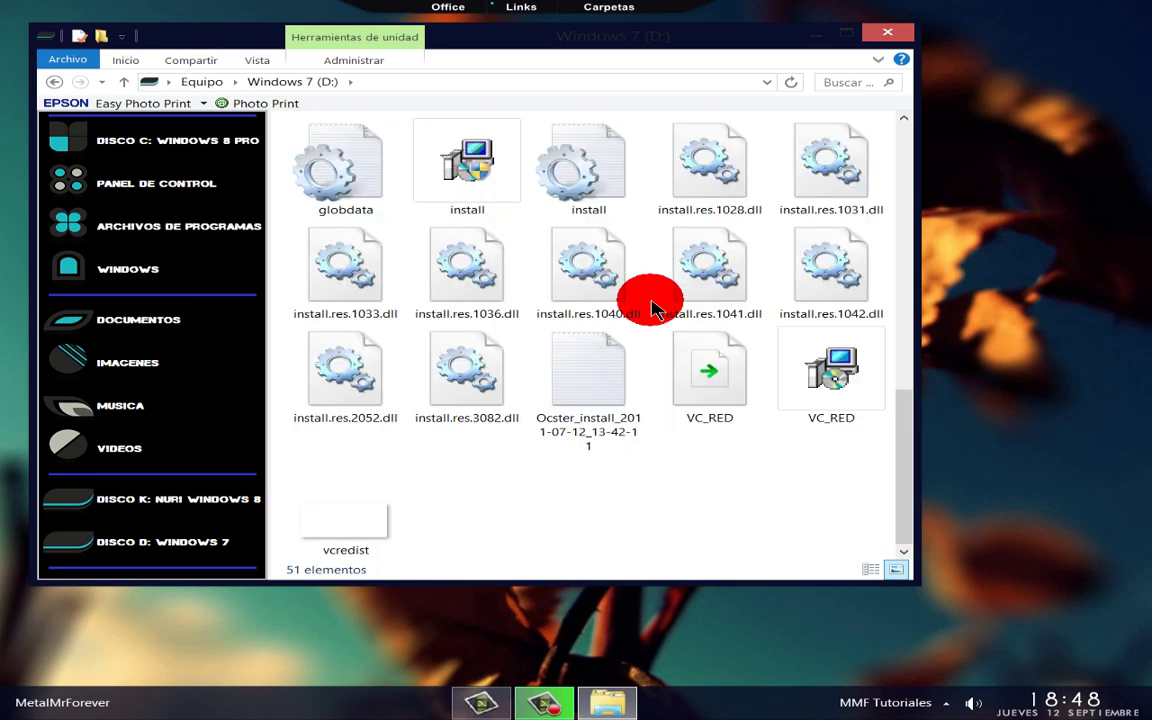
pyautogui.scroll(5, 650, 308)
pyautogui.scroll(2, 652, 310)
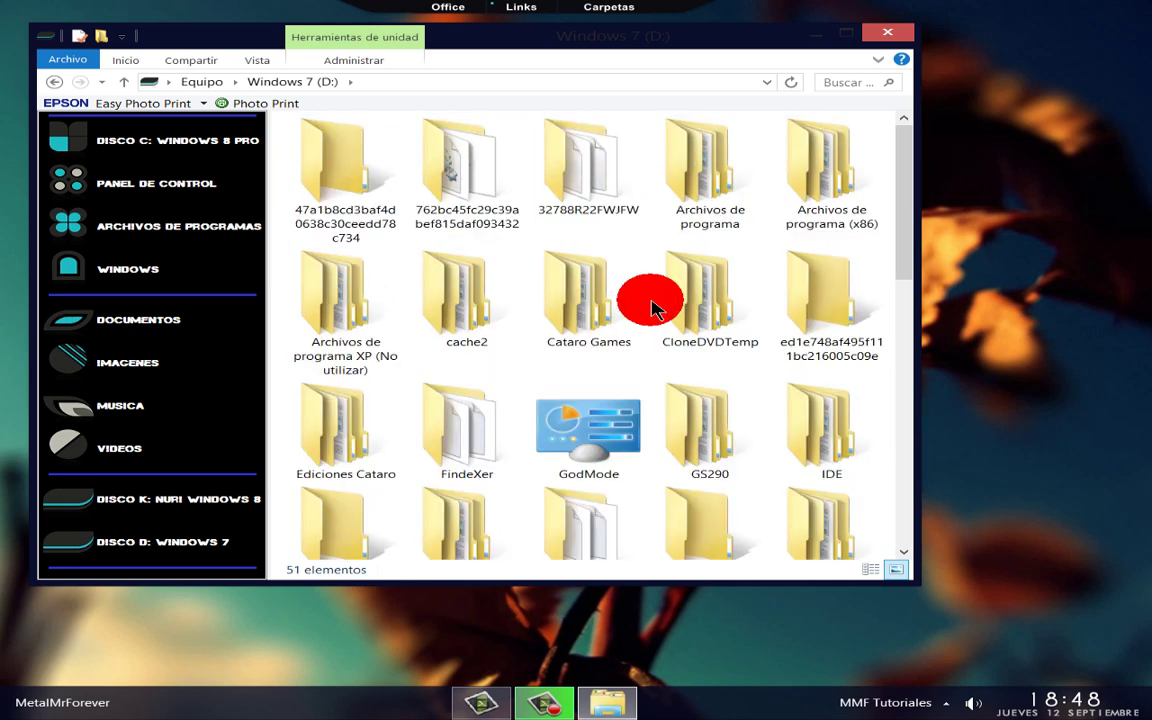
pyautogui.click(55, 82)
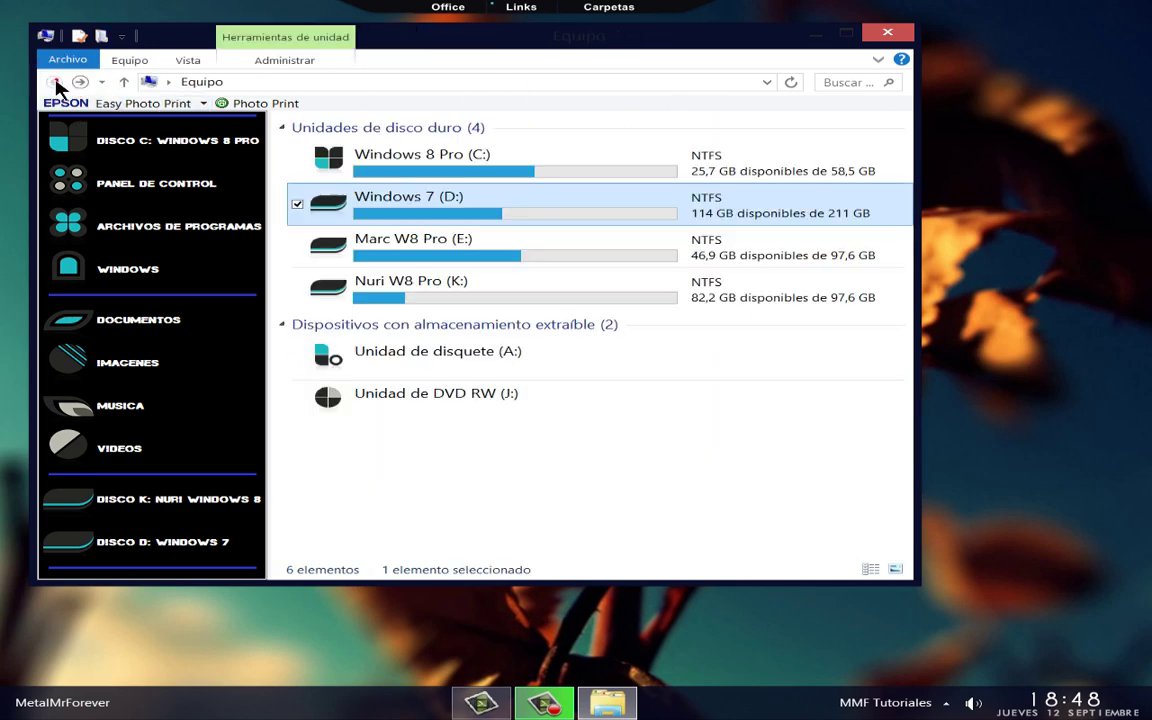
# Step: Open the Archivos de Programas folder on the Marc W8 Pro (E:) drive
pyautogui.click(422, 254)
pyautogui.doubleClick(422, 254)
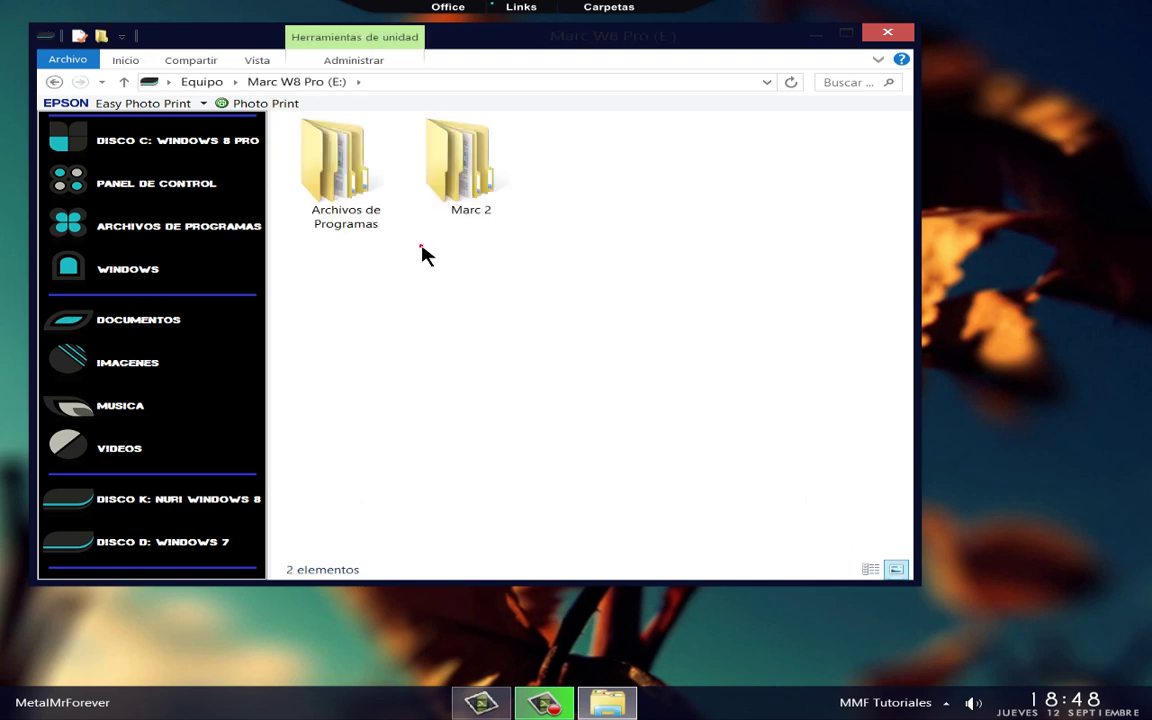
pyautogui.doubleClick(340, 190)
pyautogui.click(322, 286)
pyautogui.click(337, 224)
pyautogui.click(337, 205)
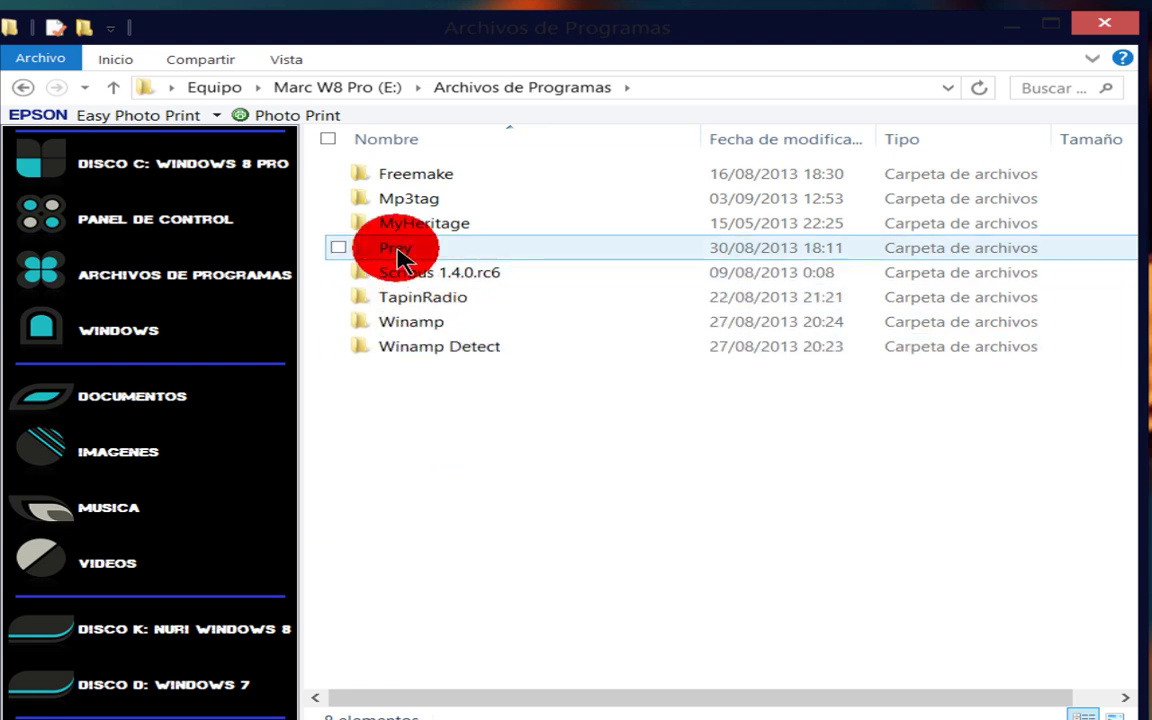
# Step: Open the windows folder inside Prey's platform folder
pyautogui.doubleClick(400, 252)
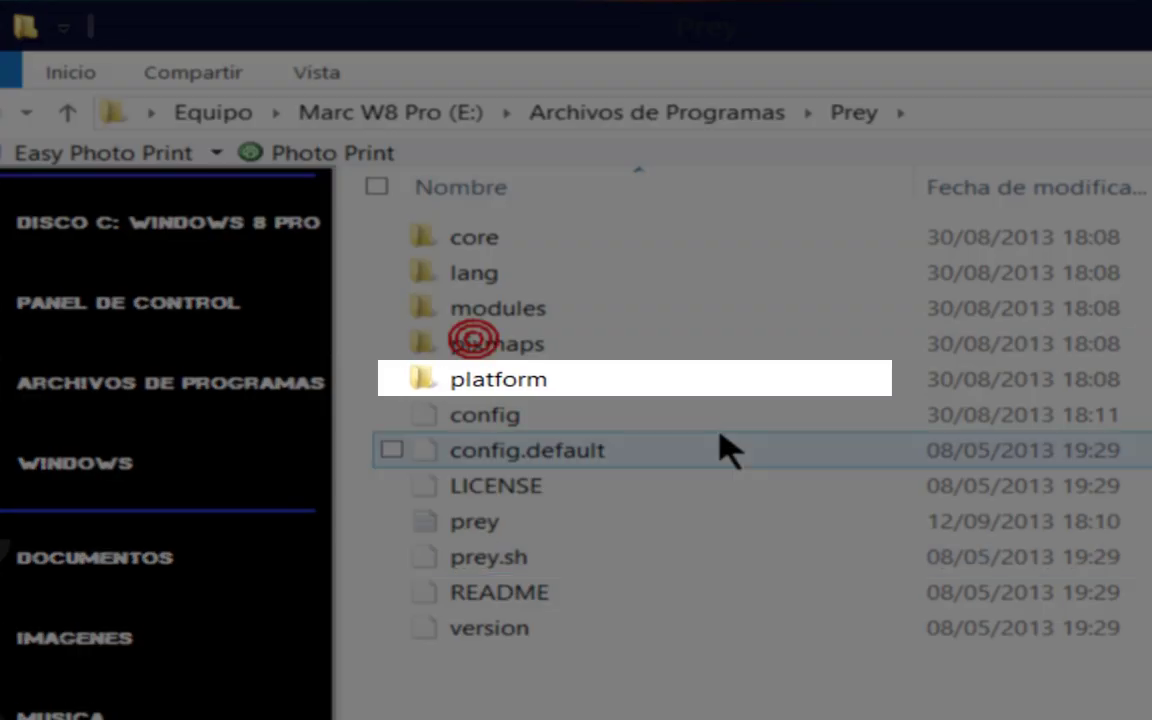
pyautogui.click(505, 385)
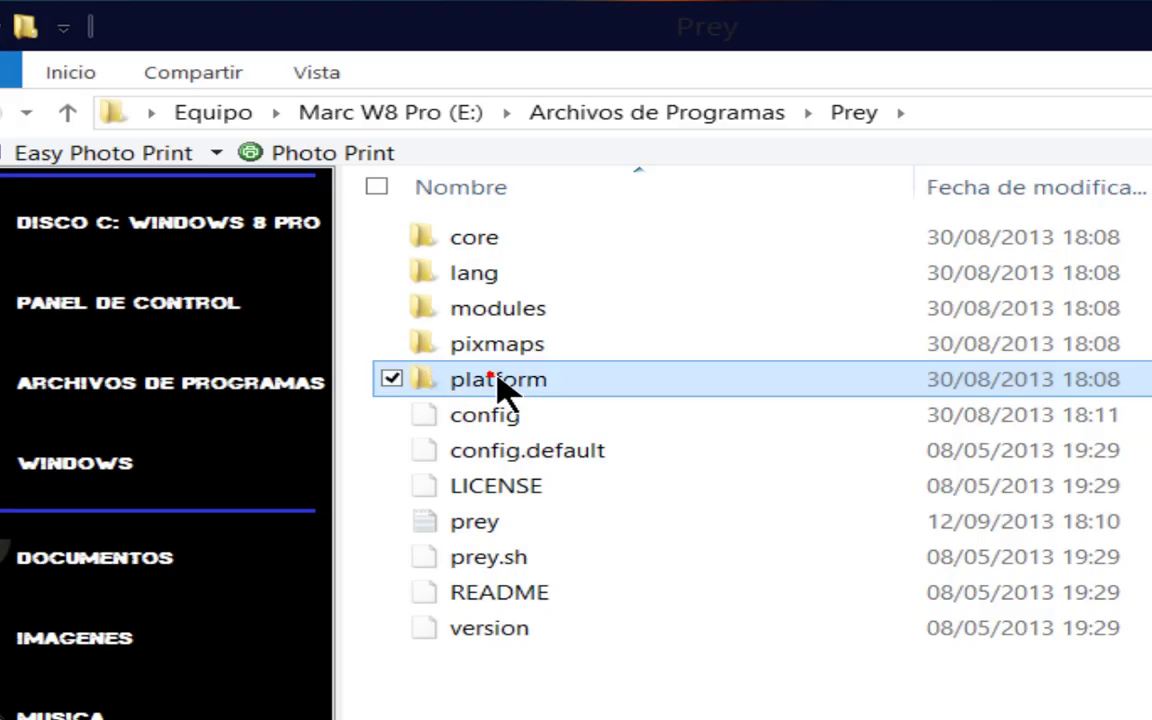
pyautogui.doubleClick(498, 378)
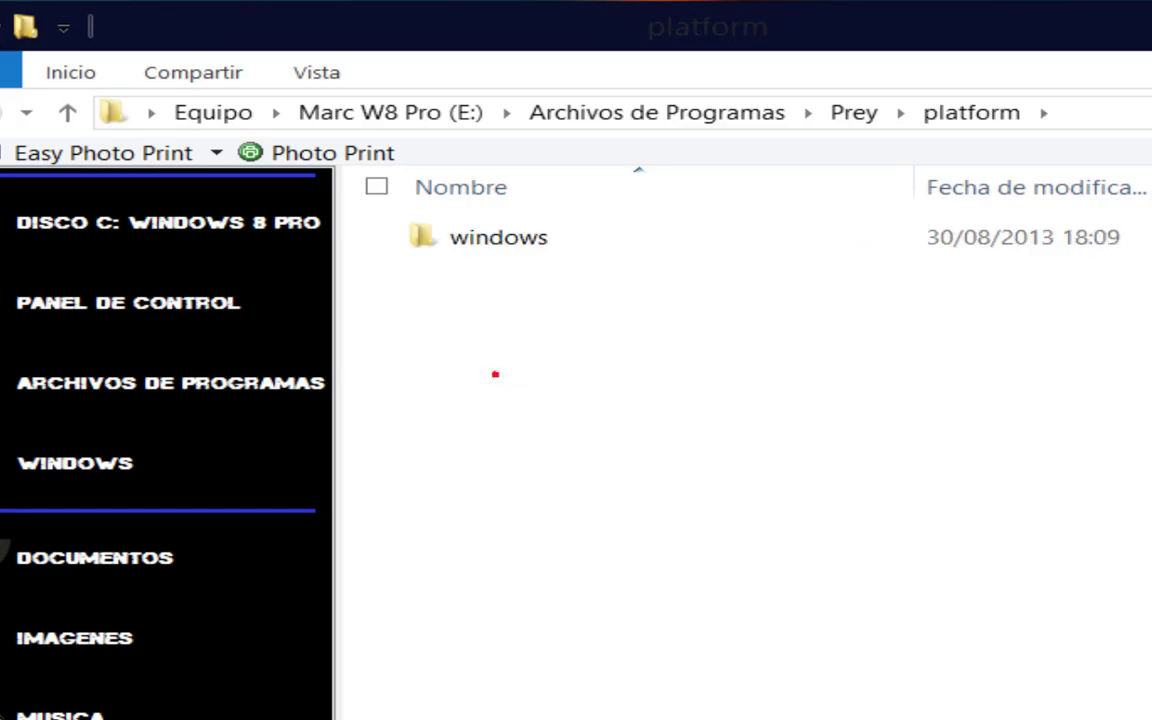
pyautogui.doubleClick(475, 250)
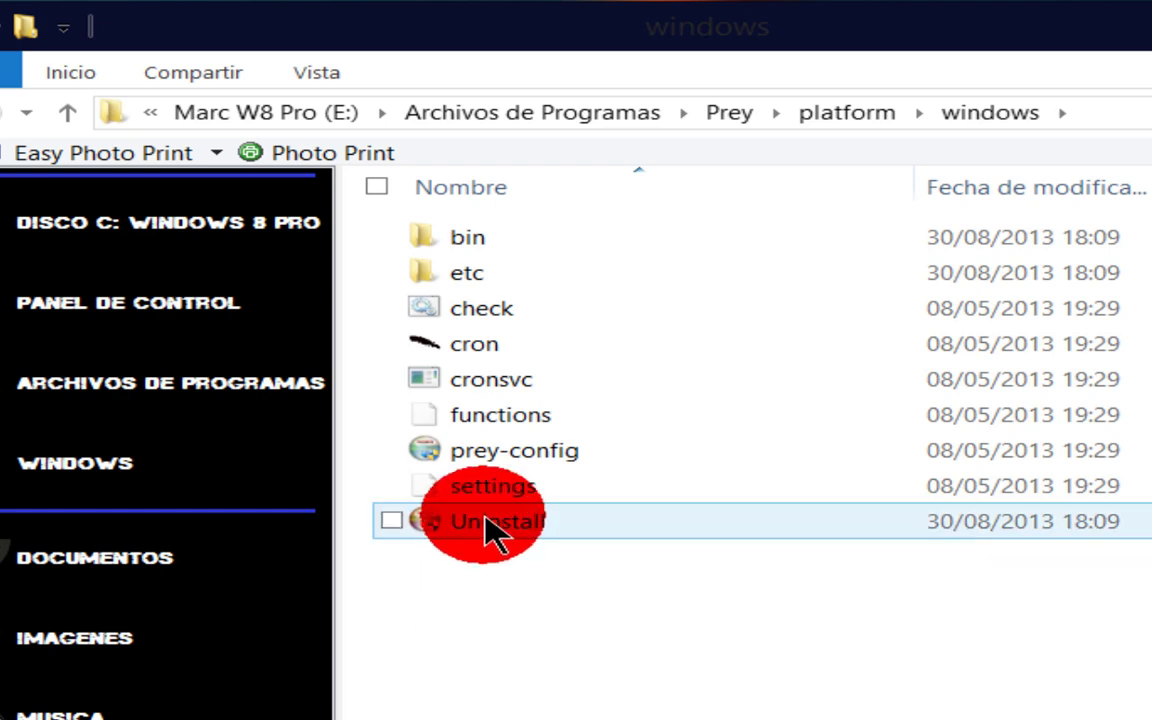
# Step: Run Prey's Uninstall application as administrator and agree to completely remove Prey and all its components
pyautogui.click(493, 533)
pyautogui.rightClick(453, 508)
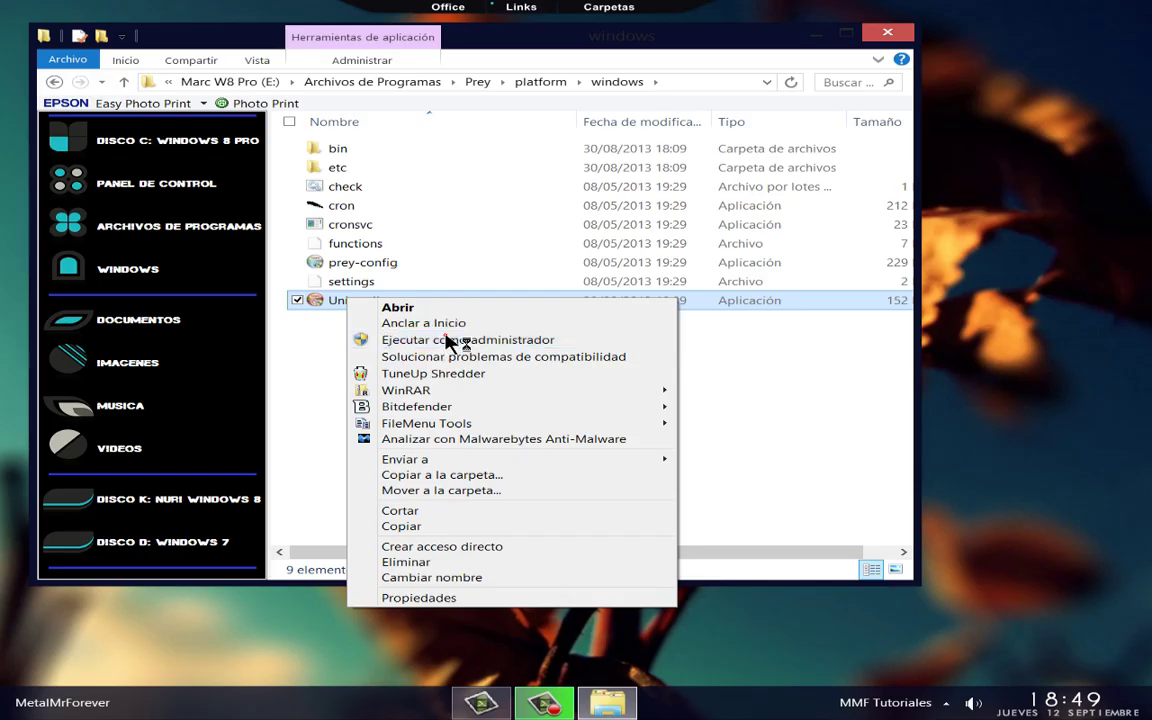
pyautogui.click(447, 340)
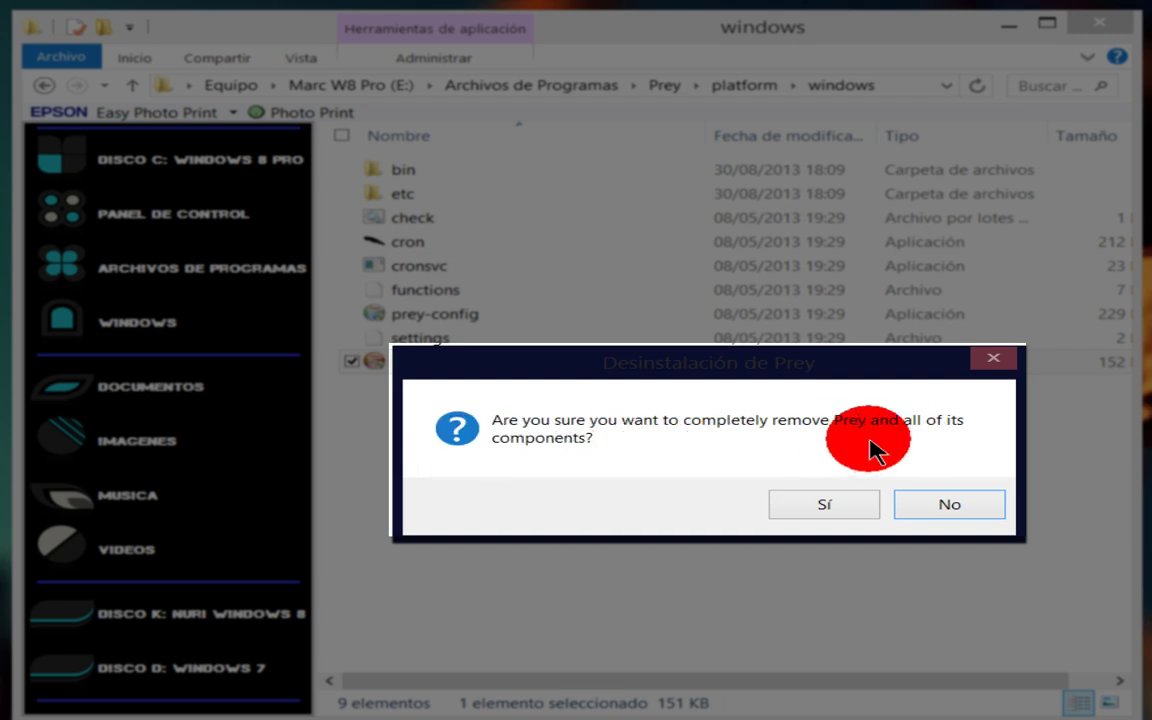
pyautogui.click(820, 506)
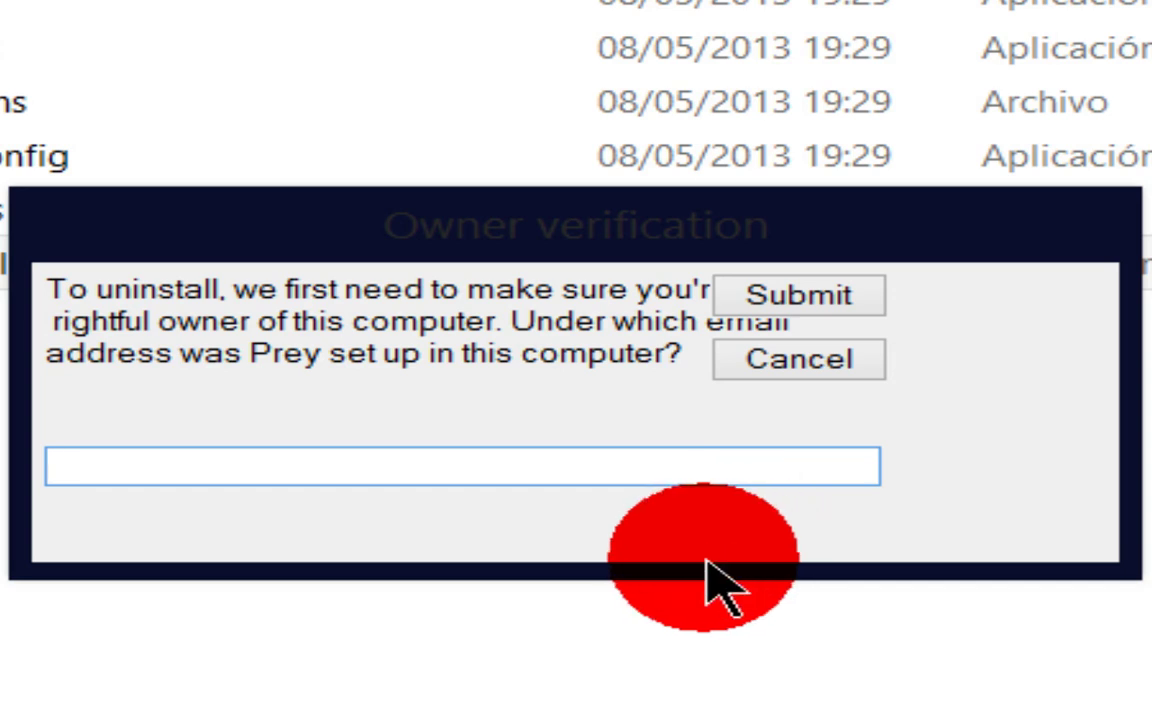
# Step: Submit the owner's e-mail address for Prey's owner verification and proceed to the uninstall wizard
pyautogui.click(130, 465)
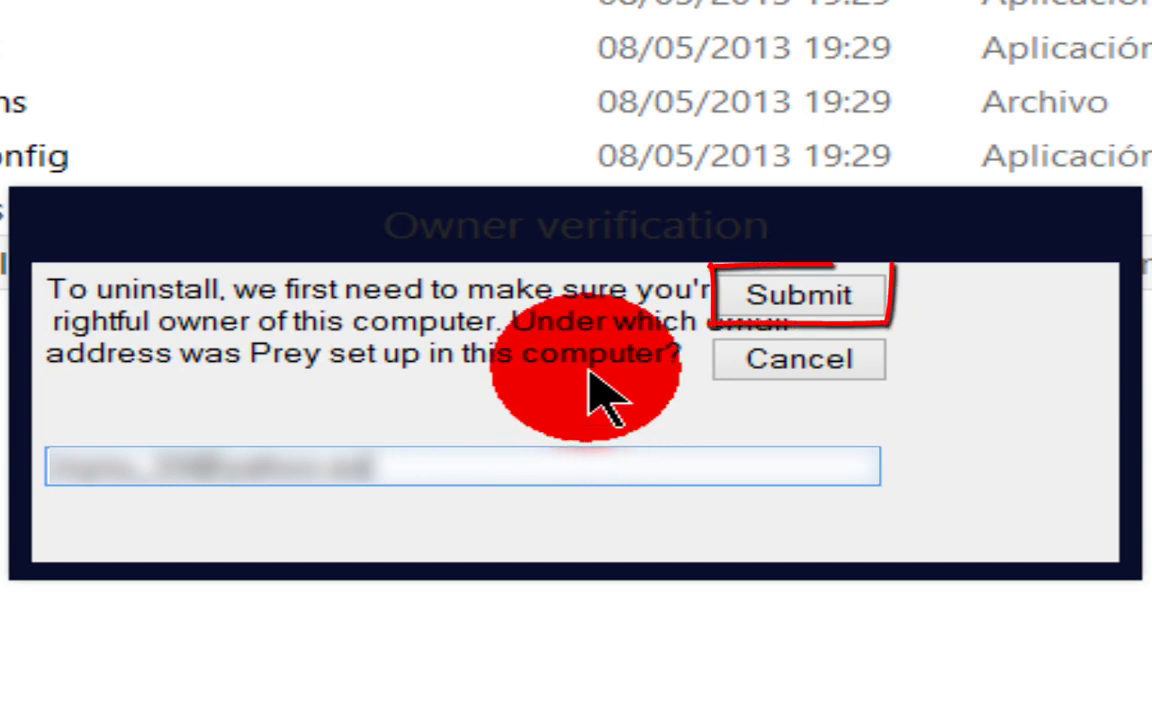
pyautogui.click(795, 295)
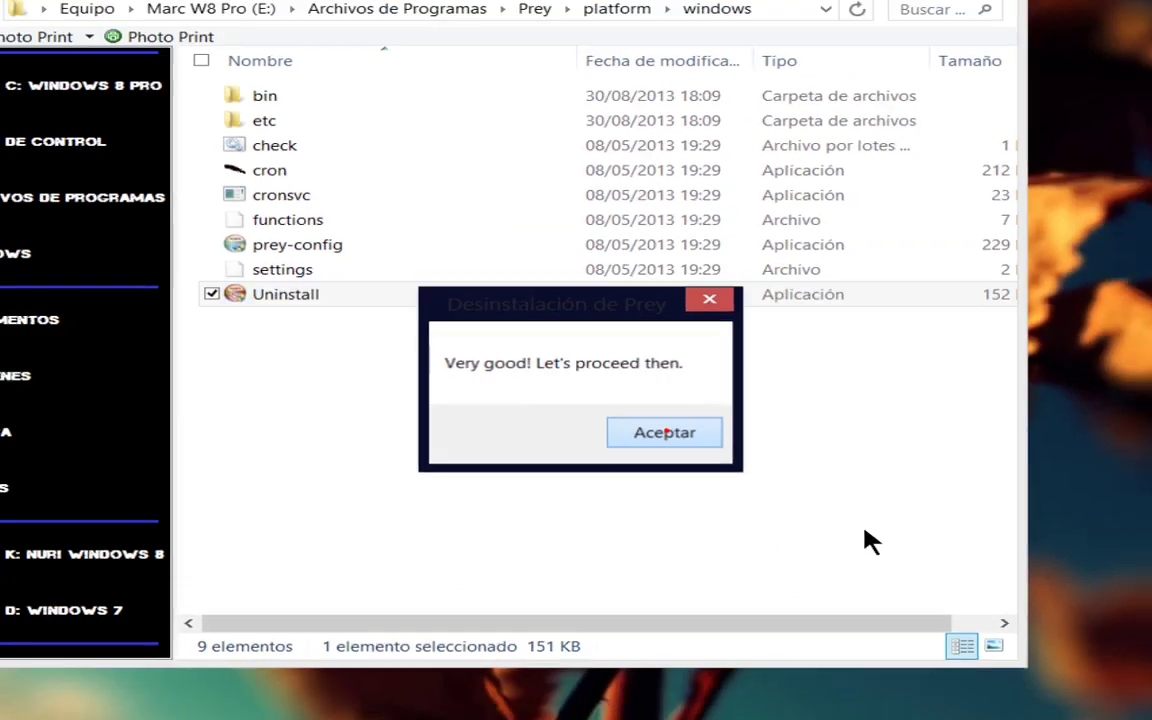
pyautogui.click(730, 512)
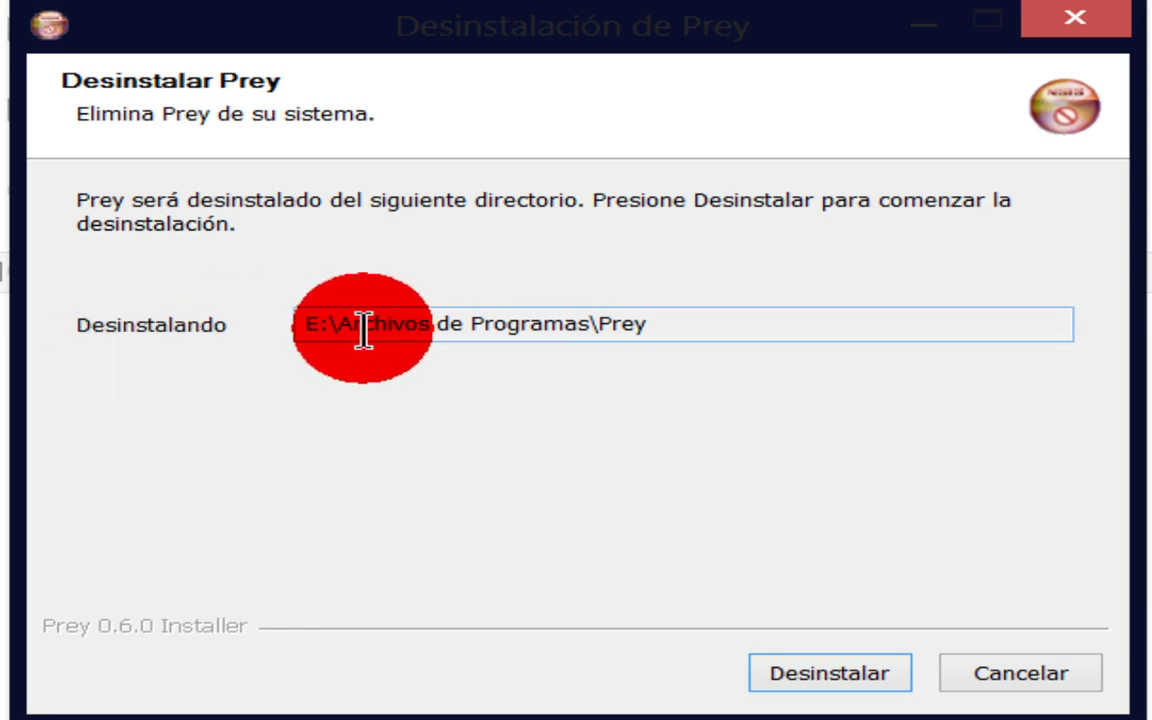
# Step: Uninstall Prey from the E:\Archivos de Programas\Prey directory and finish the uninstall wizard
pyautogui.click(828, 675)
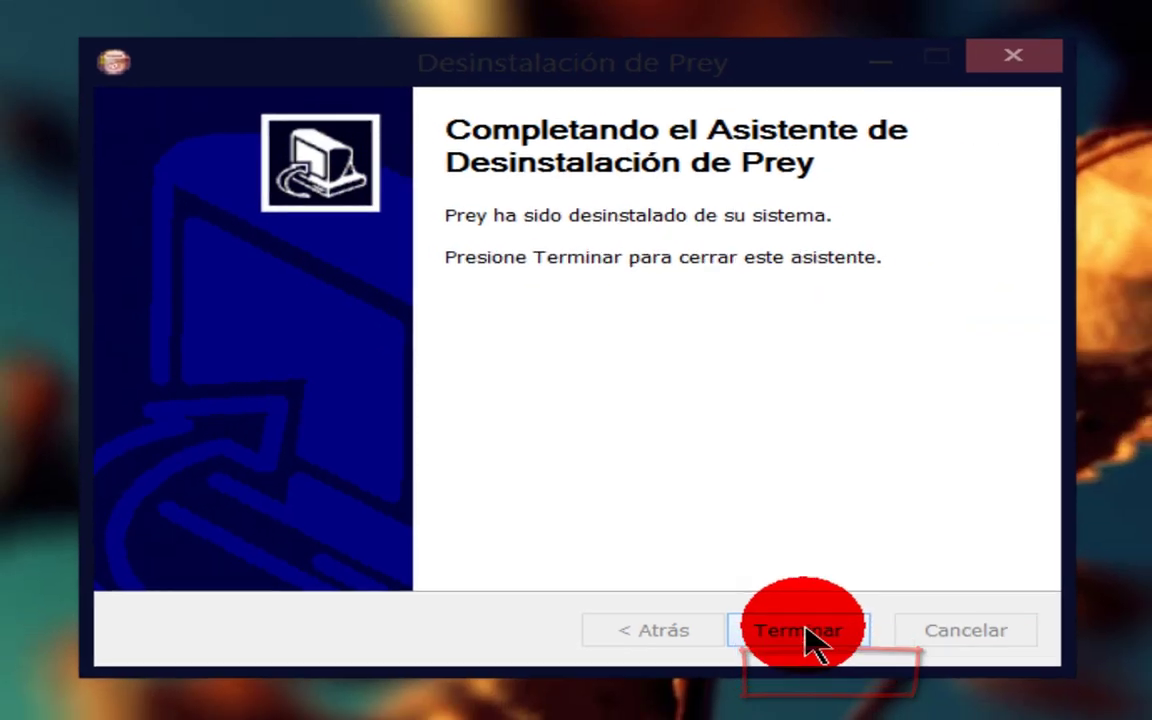
pyautogui.click(838, 676)
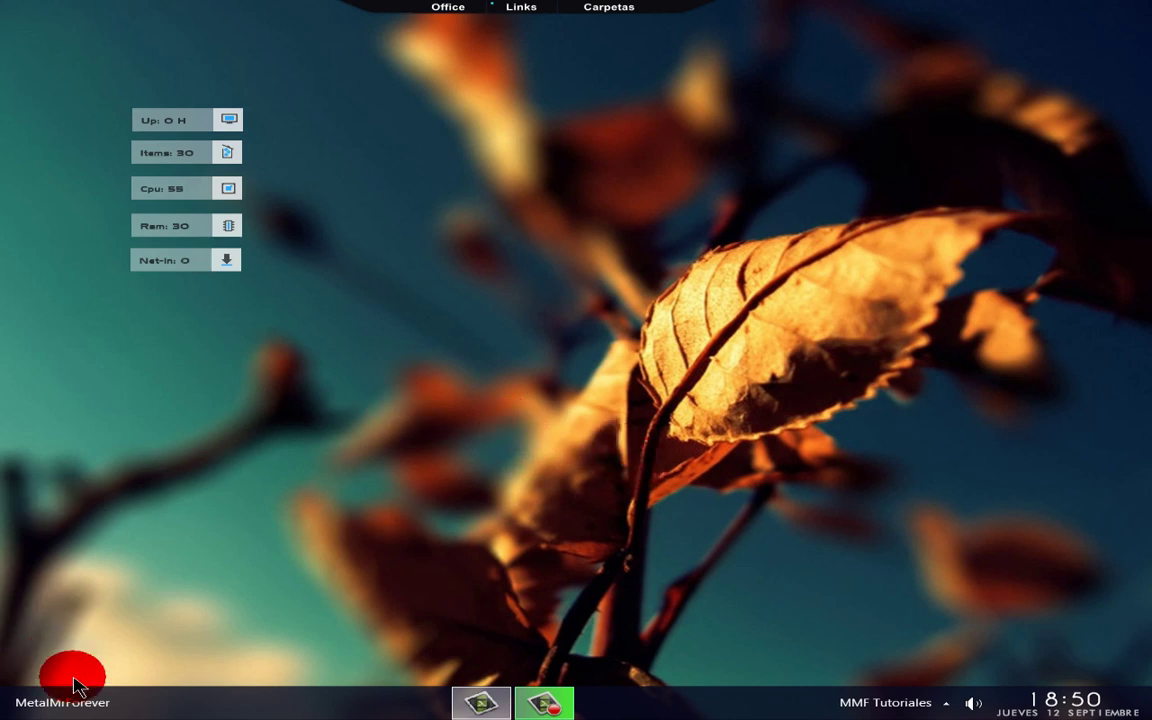
# Step: Open Task Manager from the desktop and show the detailed list of running processes
pyautogui.rightClick(236, 710)
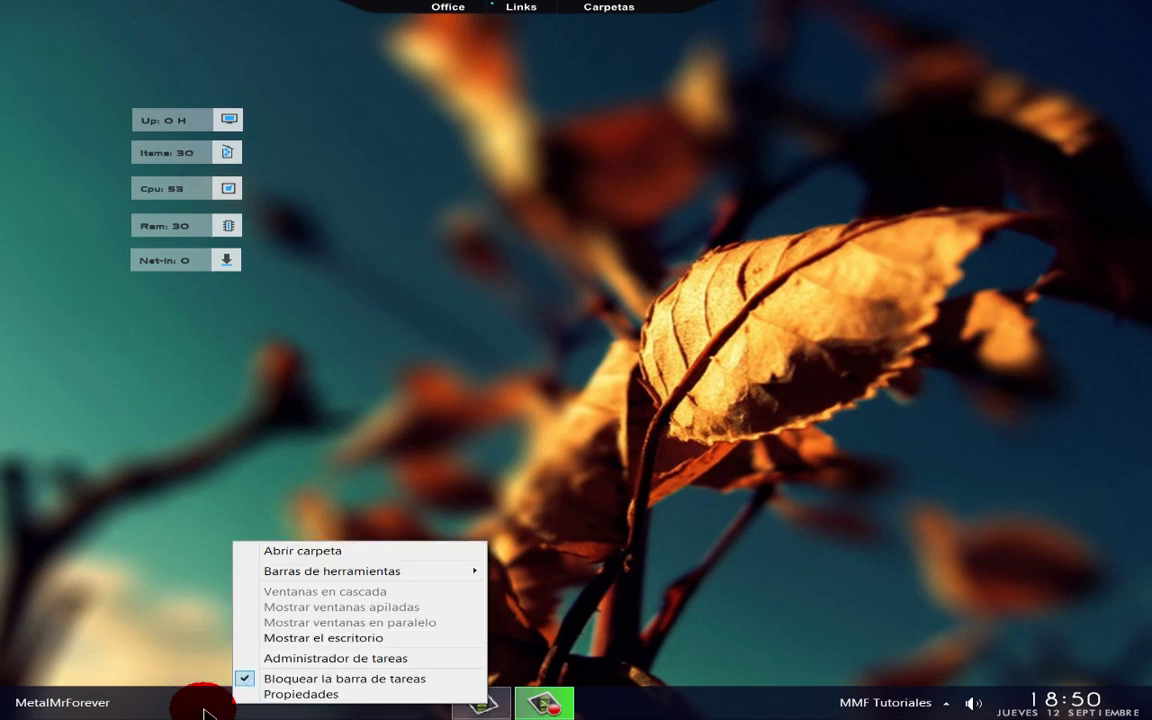
pyautogui.click(300, 659)
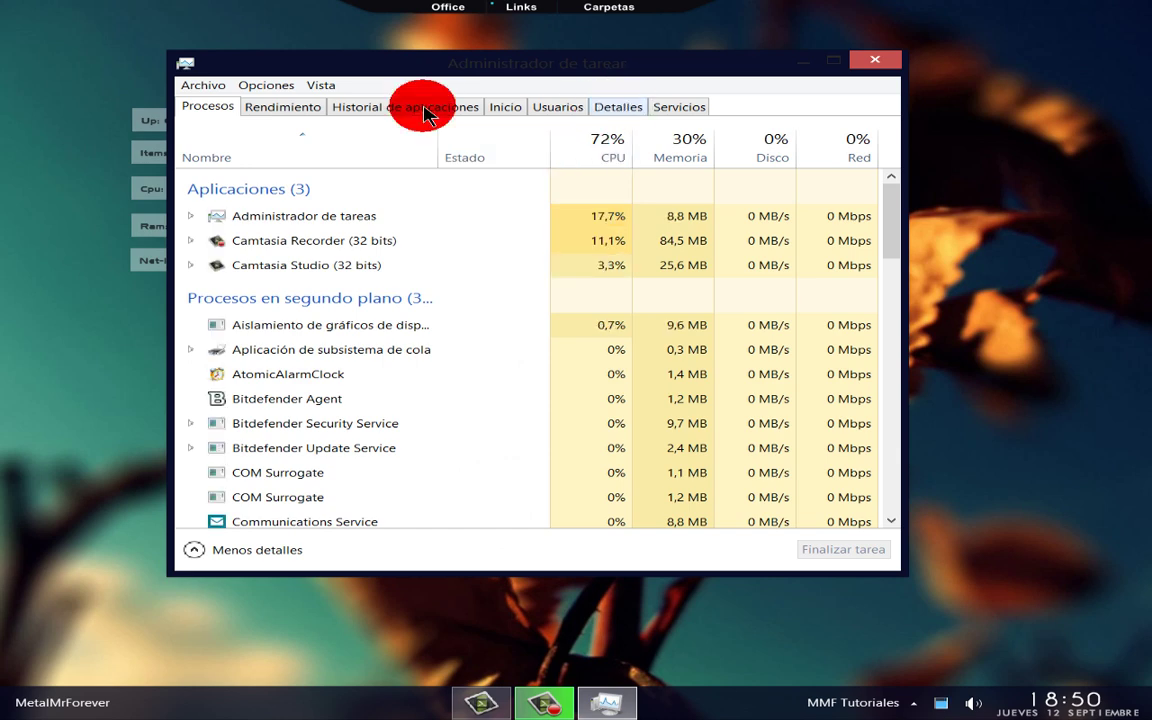
pyautogui.click(645, 116)
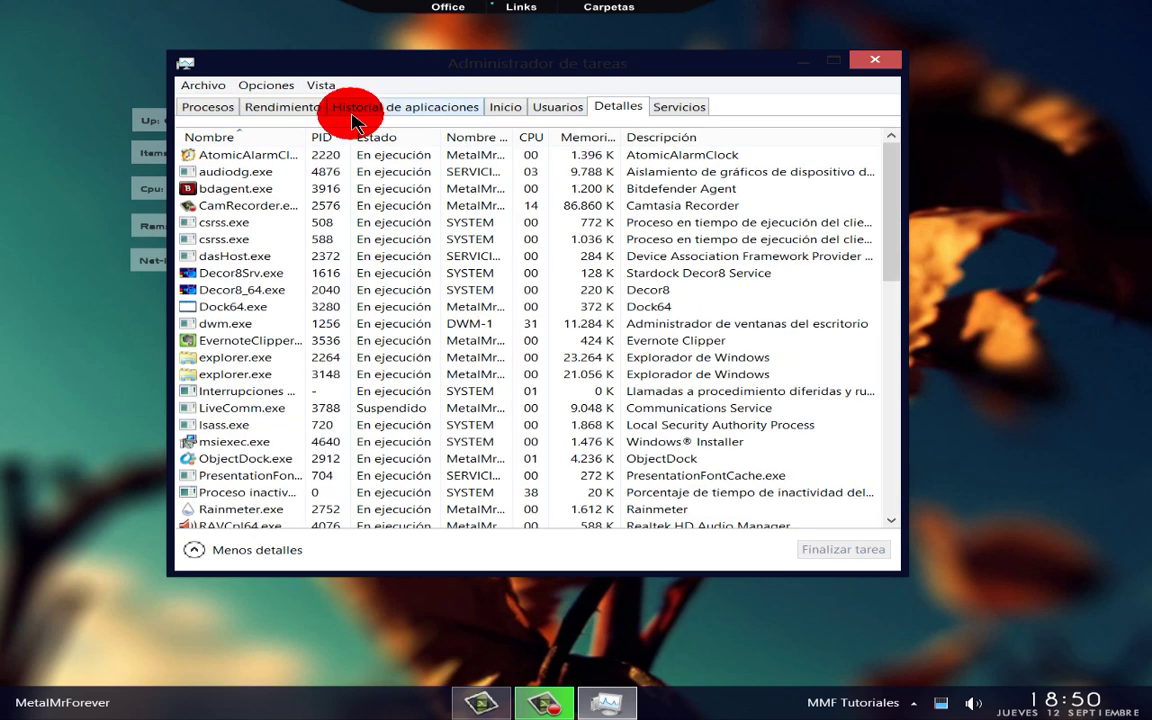
# Step: Examine the detailed process list for any remaining Prey service process, and close Task Manager
pyautogui.click(245, 155)
pyautogui.click(233, 174)
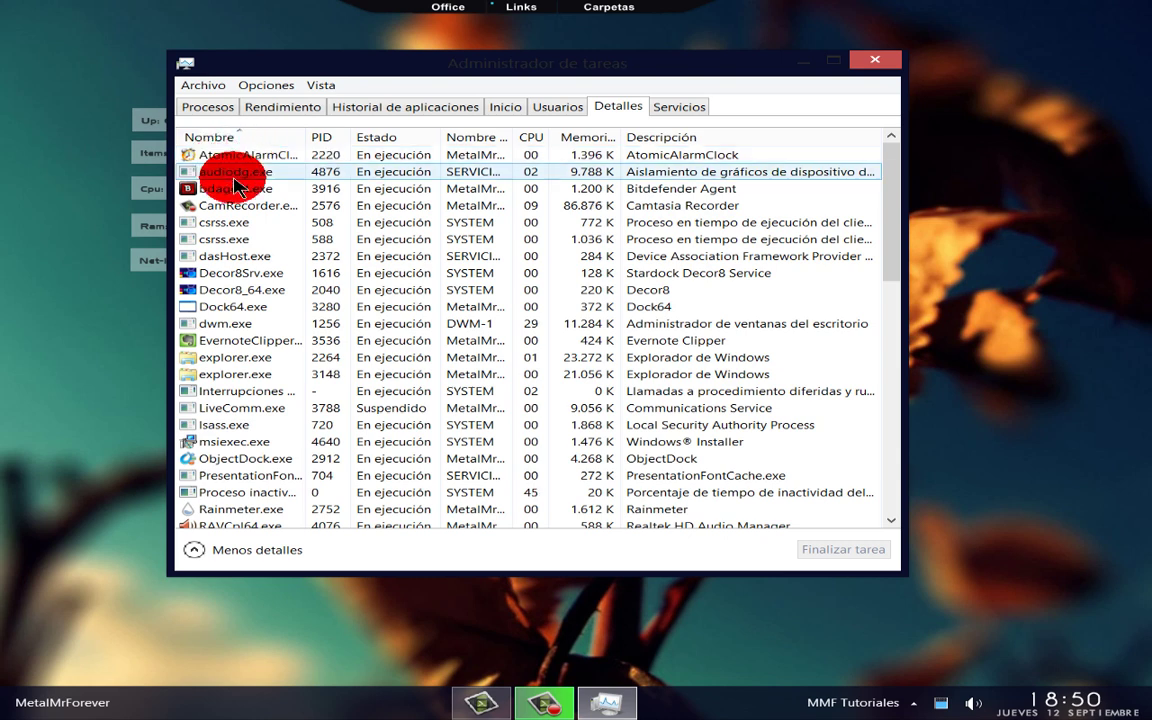
pyautogui.click(240, 205)
pyautogui.click(240, 290)
pyautogui.click(230, 172)
pyautogui.click(225, 222)
pyautogui.click(226, 323)
pyautogui.click(190, 205)
pyautogui.click(226, 256)
pyautogui.click(230, 290)
pyautogui.click(225, 224)
pyautogui.click(226, 205)
pyautogui.click(230, 172)
pyautogui.click(225, 157)
pyautogui.click(236, 273)
pyautogui.click(255, 188)
pyautogui.click(252, 155)
pyautogui.click(236, 256)
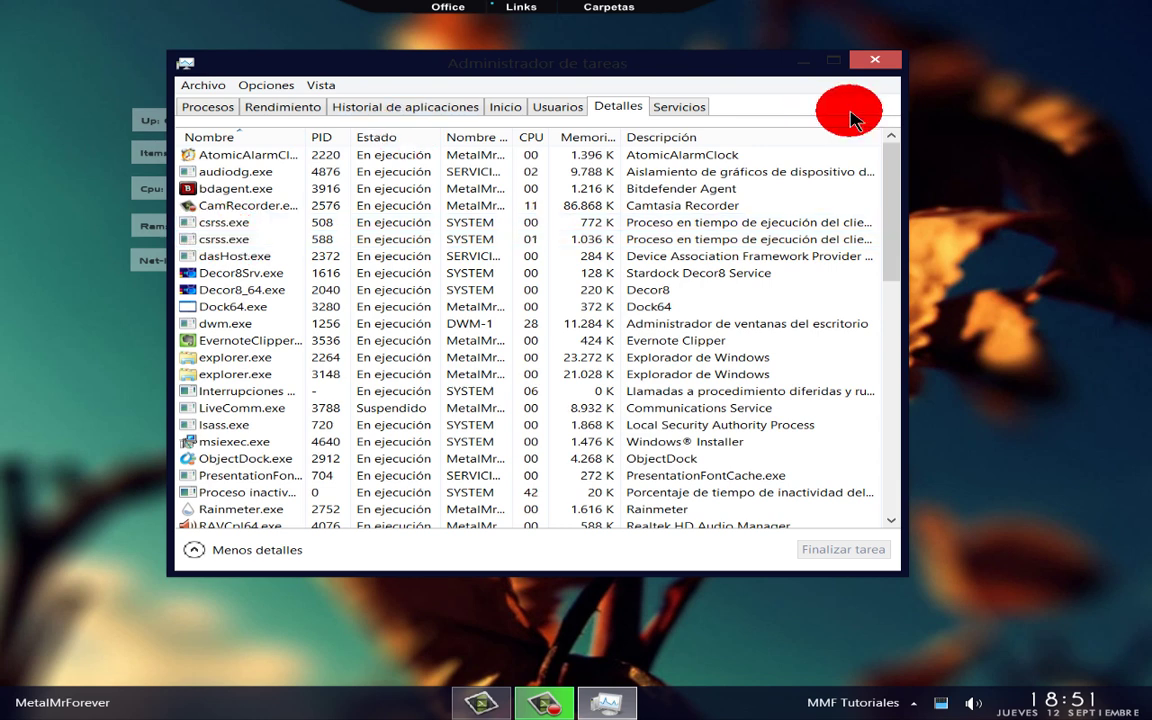
pyautogui.click(875, 63)
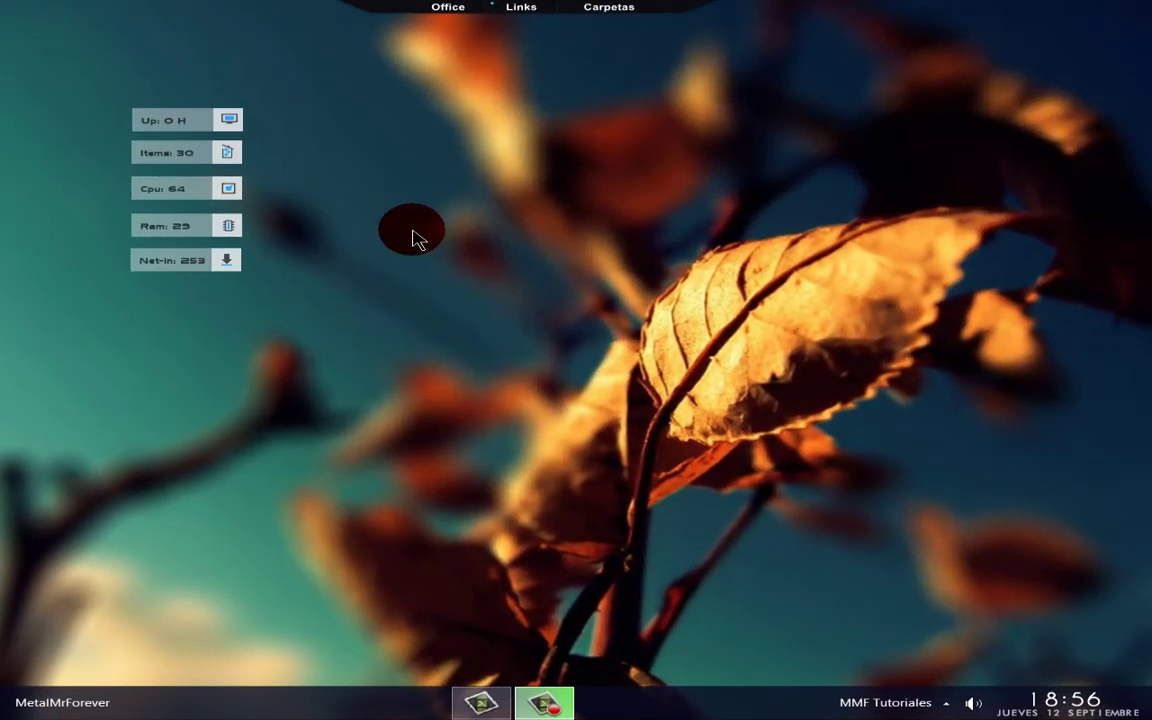
pyautogui.moveTo(413, 232); pyautogui.dragTo(797, 572)
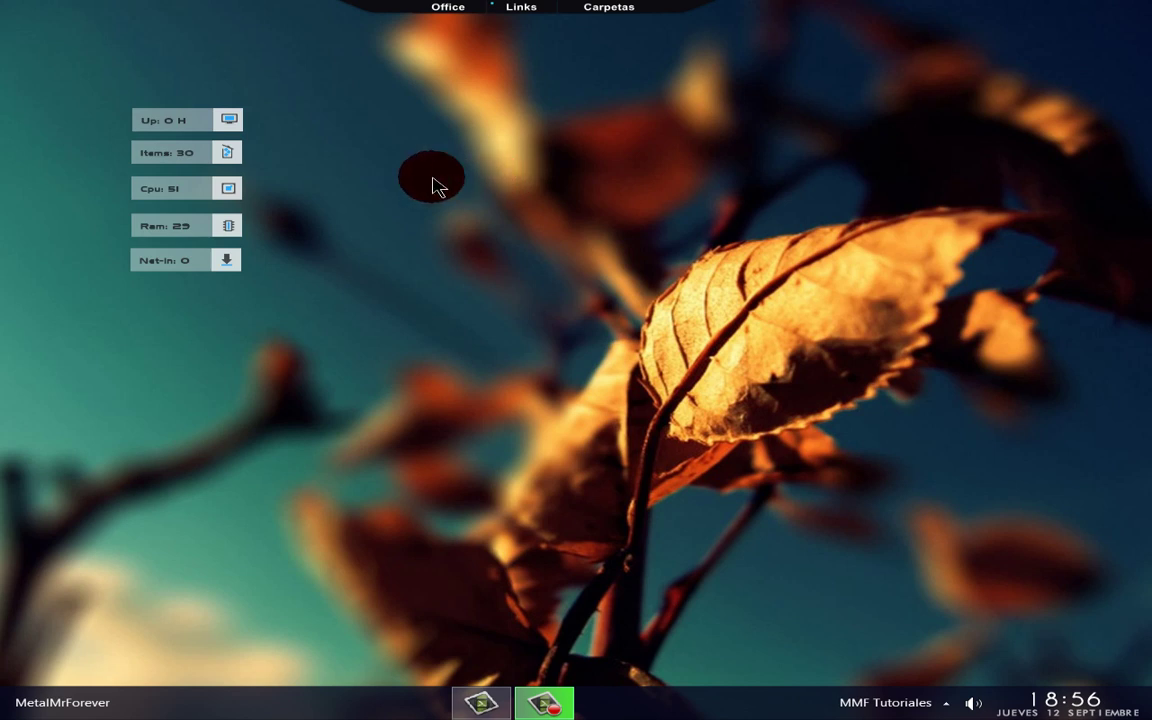
pyautogui.moveTo(730, 188)
pyautogui.mouseDown()
pyautogui.moveTo(766, 337)
pyautogui.moveTo(761, 495)
pyautogui.mouseUp()
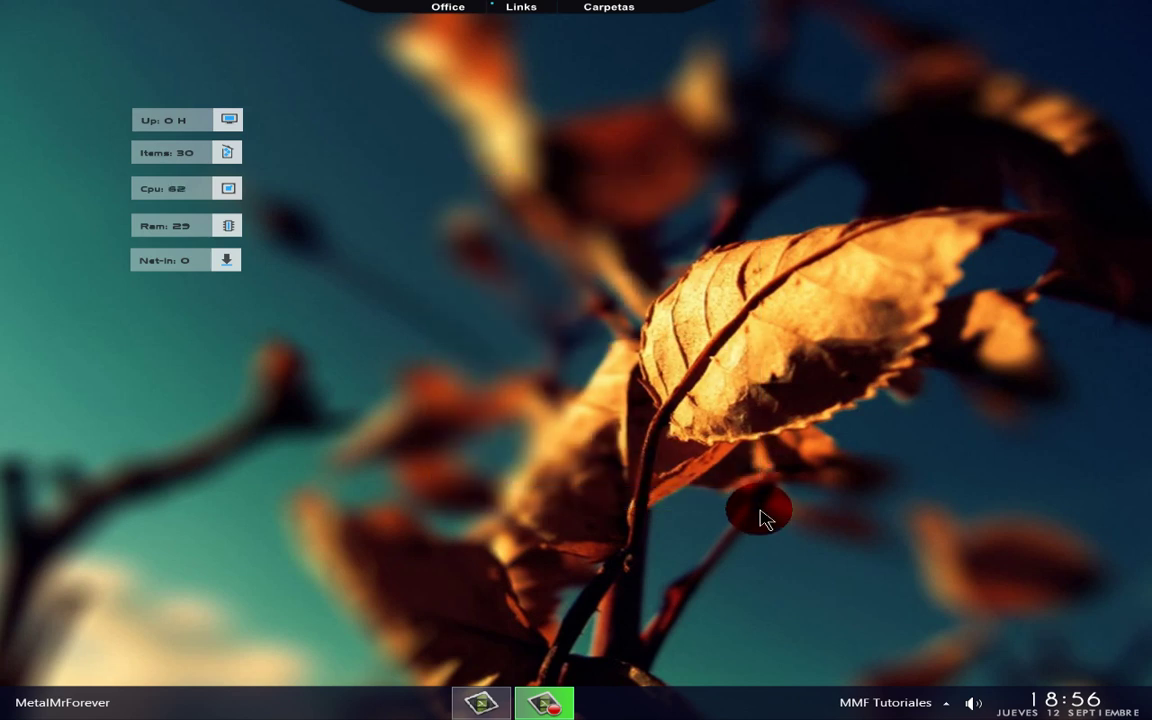
pyautogui.click(722, 396)
pyautogui.moveTo(775, 118); pyautogui.dragTo(792, 522)
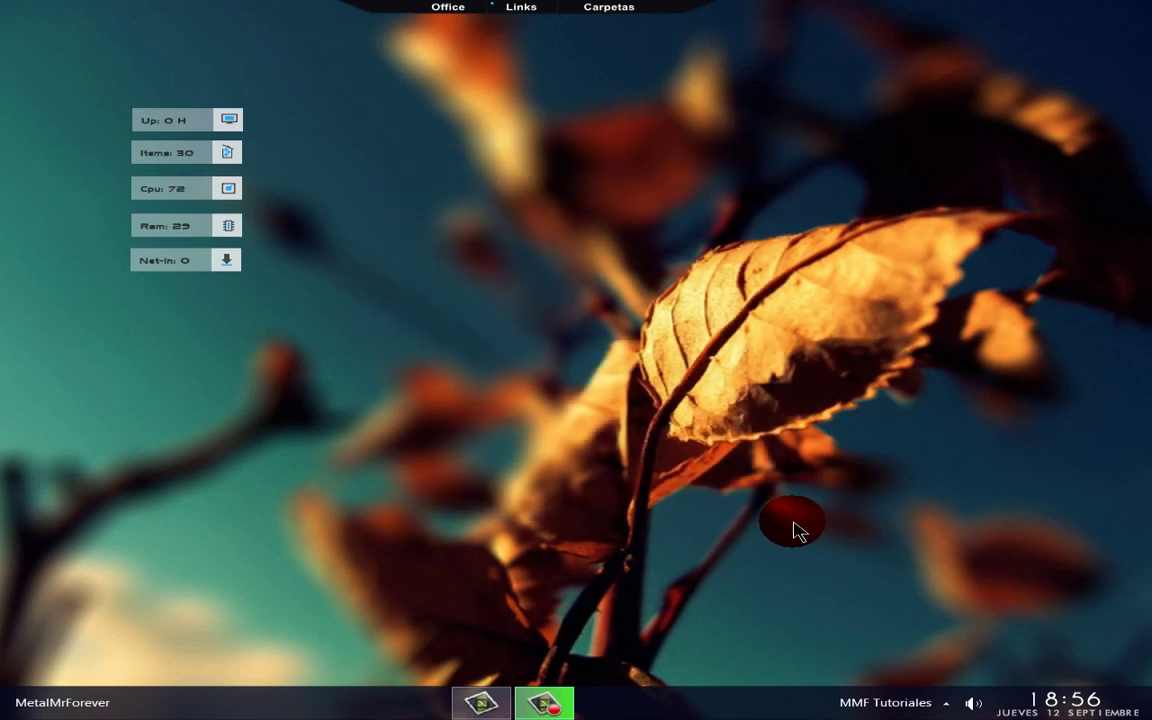
pyautogui.click(433, 58)
pyautogui.moveTo(762, 123); pyautogui.dragTo(787, 530)
pyautogui.click(413, 100)
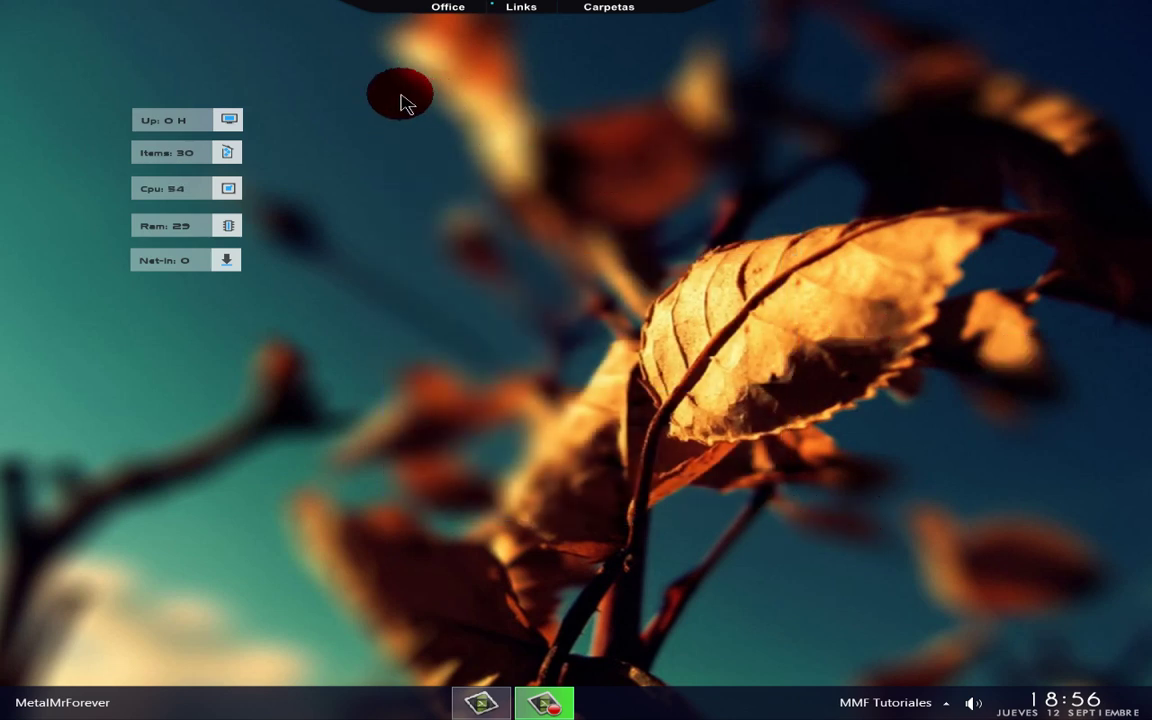
pyautogui.moveTo(757, 108); pyautogui.dragTo(807, 540)
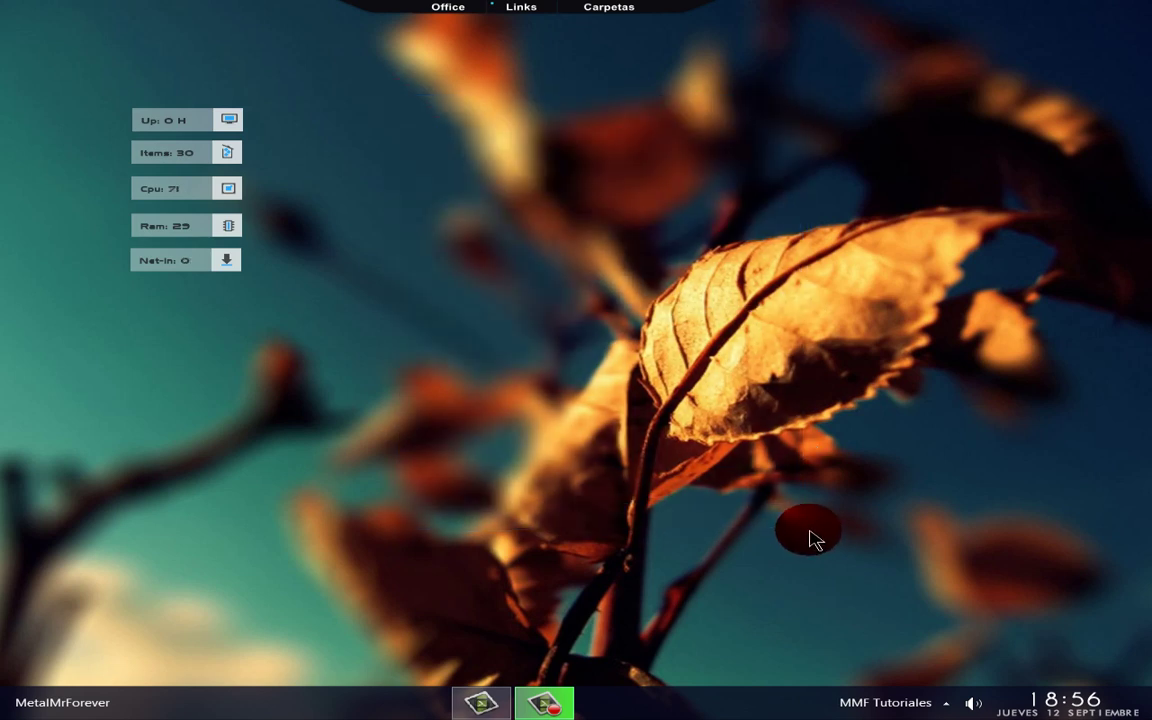
pyautogui.click(411, 84)
pyautogui.moveTo(681, 92)
pyautogui.mouseDown()
pyautogui.moveTo(764, 399)
pyautogui.moveTo(758, 524)
pyautogui.moveTo(786, 540)
pyautogui.mouseUp()
pyautogui.click(488, 66)
pyautogui.moveTo(438, 71)
pyautogui.mouseDown()
pyautogui.moveTo(797, 224)
pyautogui.moveTo(789, 542)
pyautogui.mouseUp()
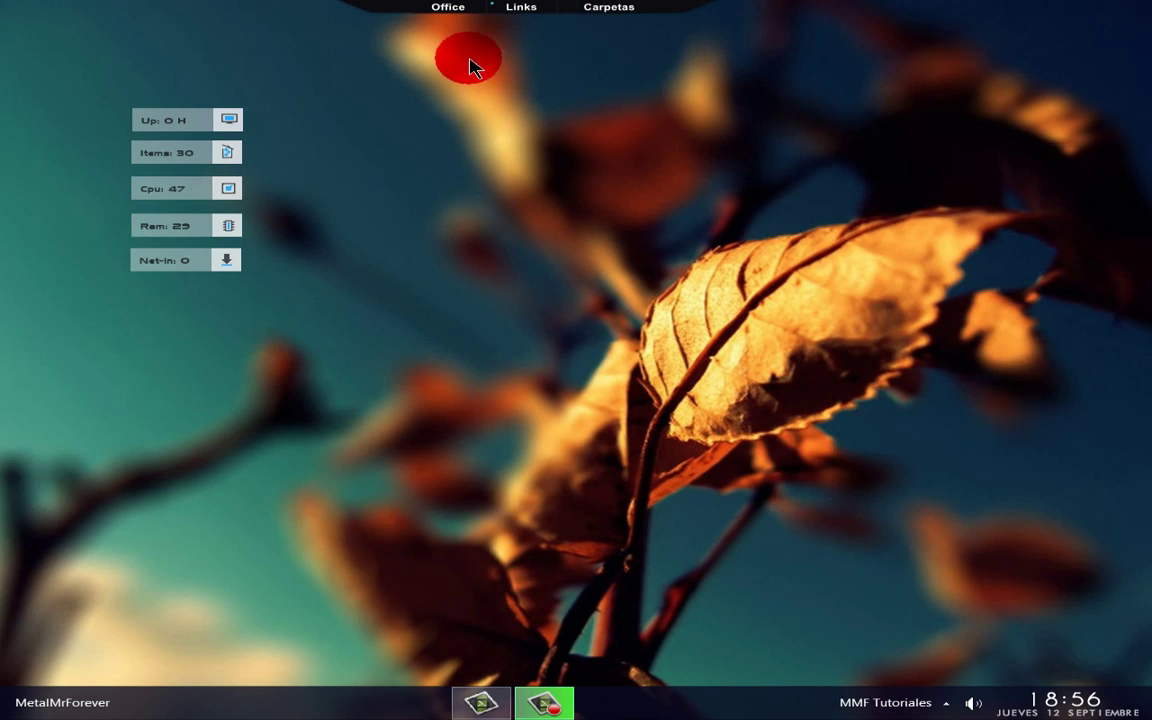
pyautogui.moveTo(392, 77); pyautogui.dragTo(799, 594)
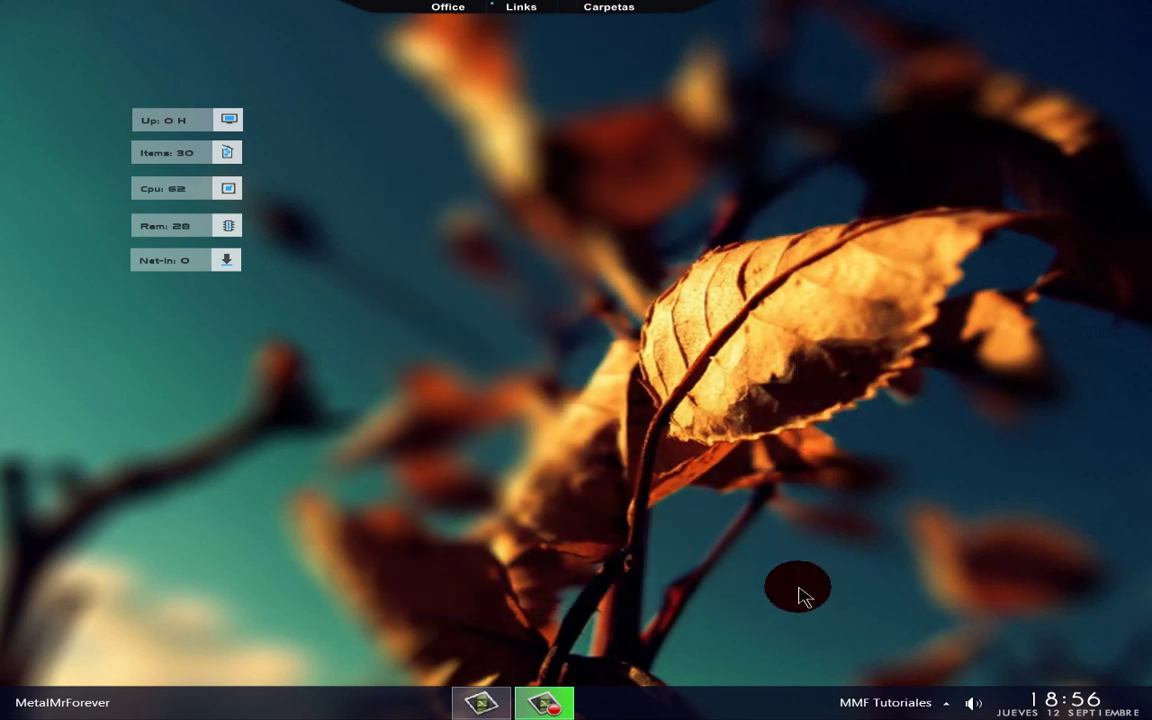